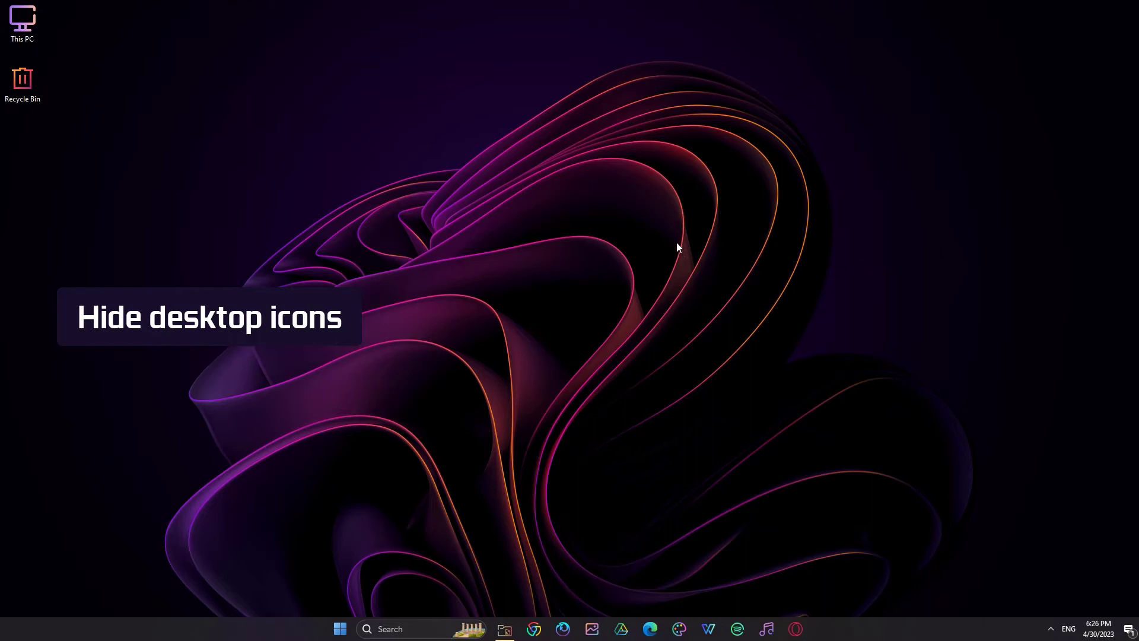
- Hide all icons on the Windows desktop
right_click(646, 229)
mouse_move(780, 235)
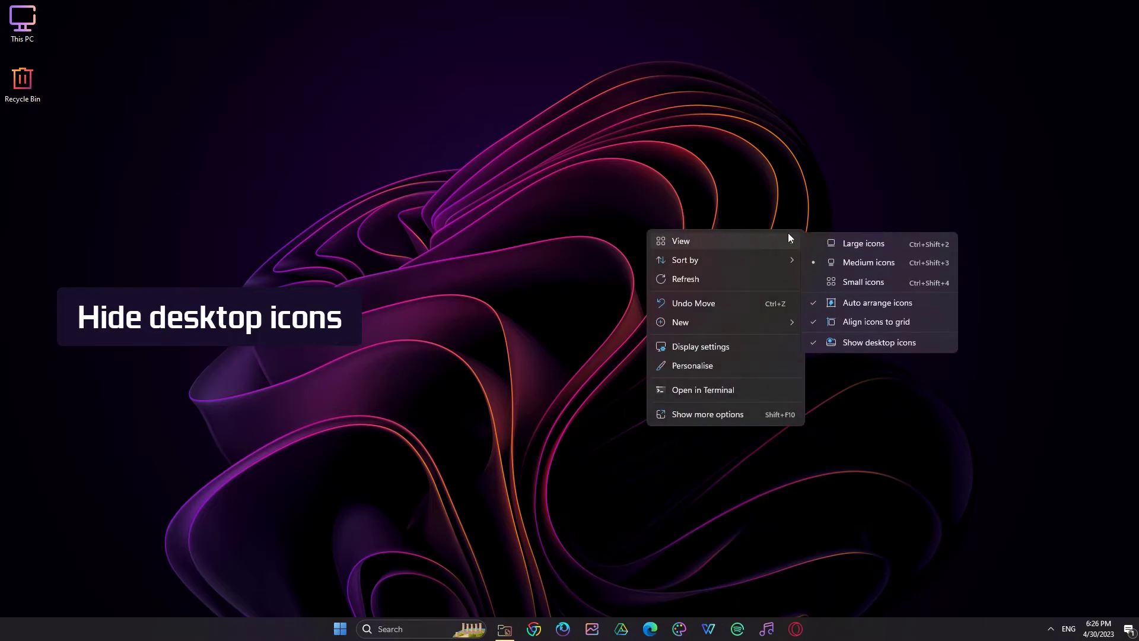
left_click(877, 344)
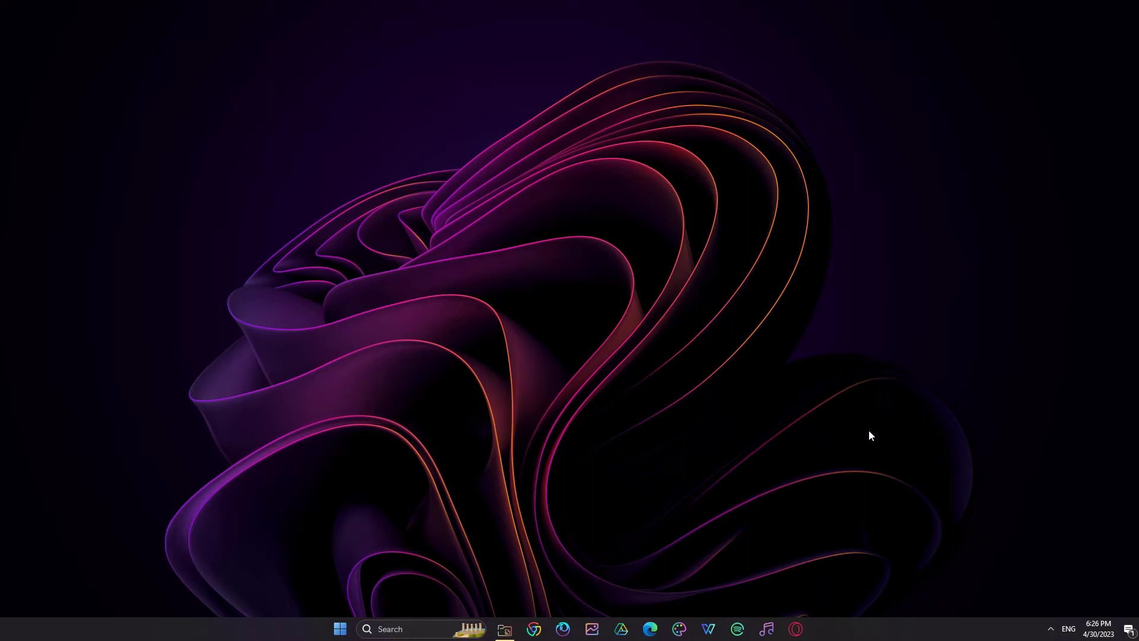
- Open the Downloads folder in File Explorer and run NexusSetup from the nexus folder, allowing it to make changes to the device
key("super+e")
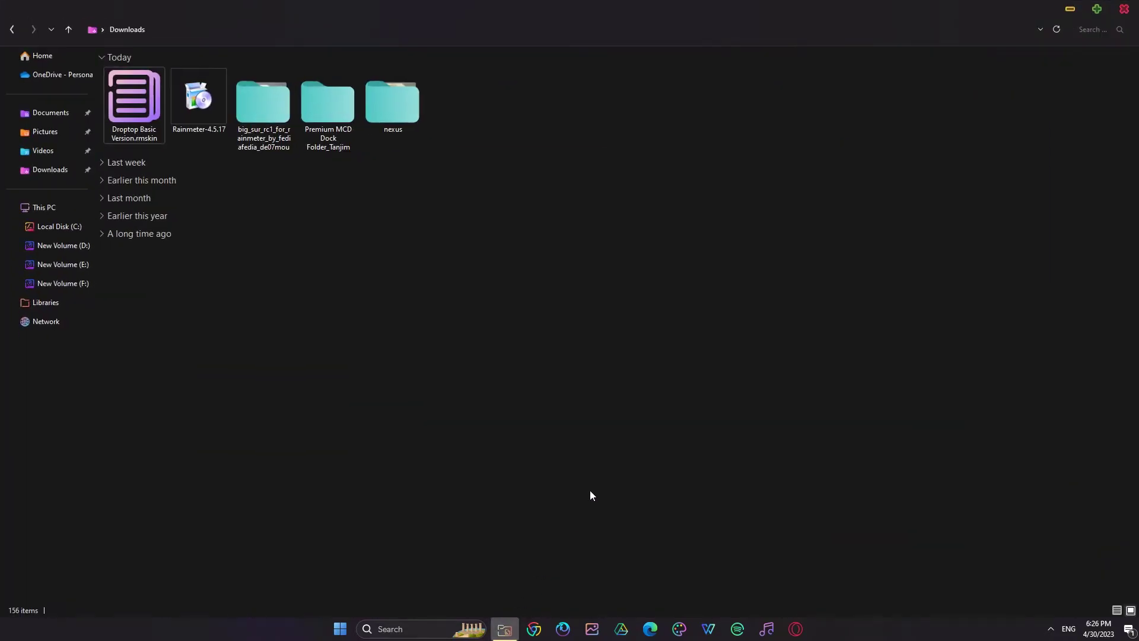
left_click_drag(546, 104, 125, 77)
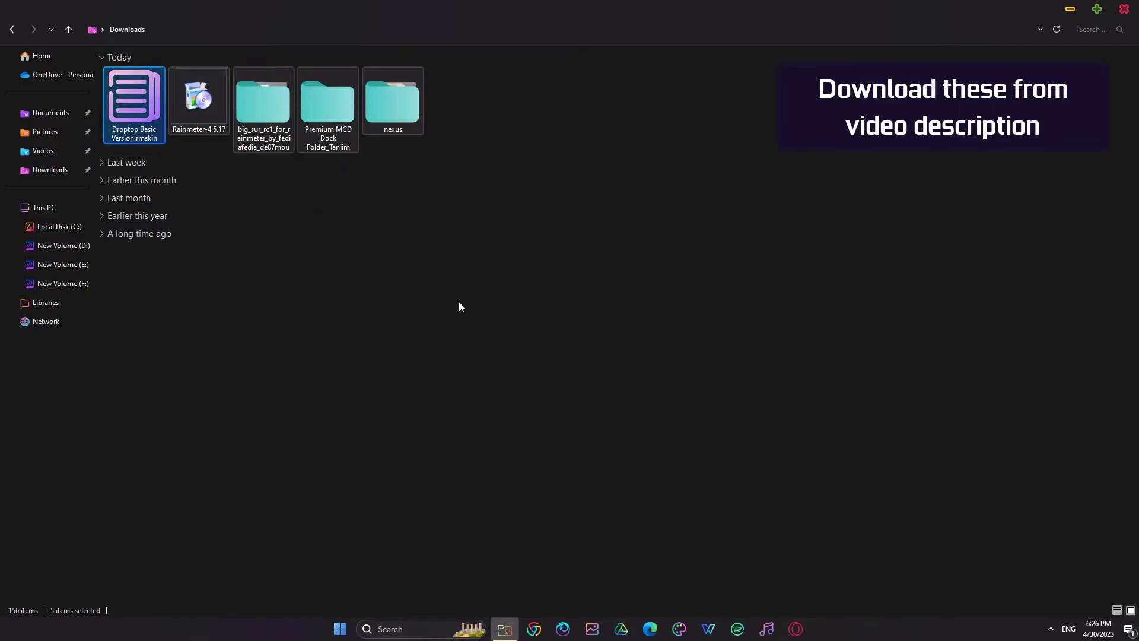
left_click(563, 371)
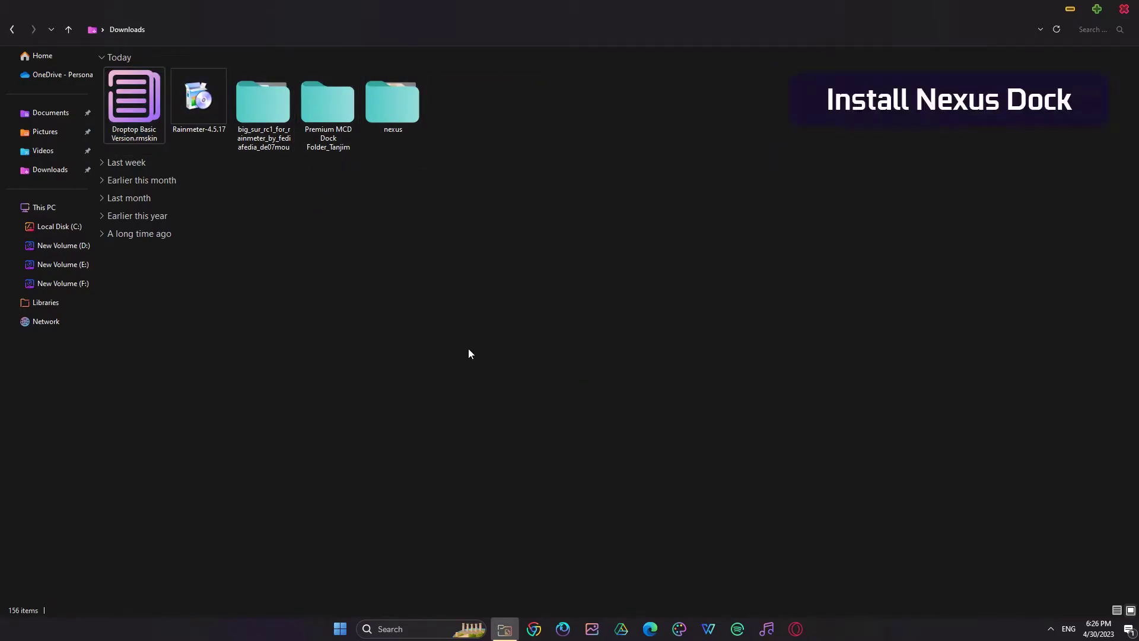
double_click(405, 100)
double_click(150, 90)
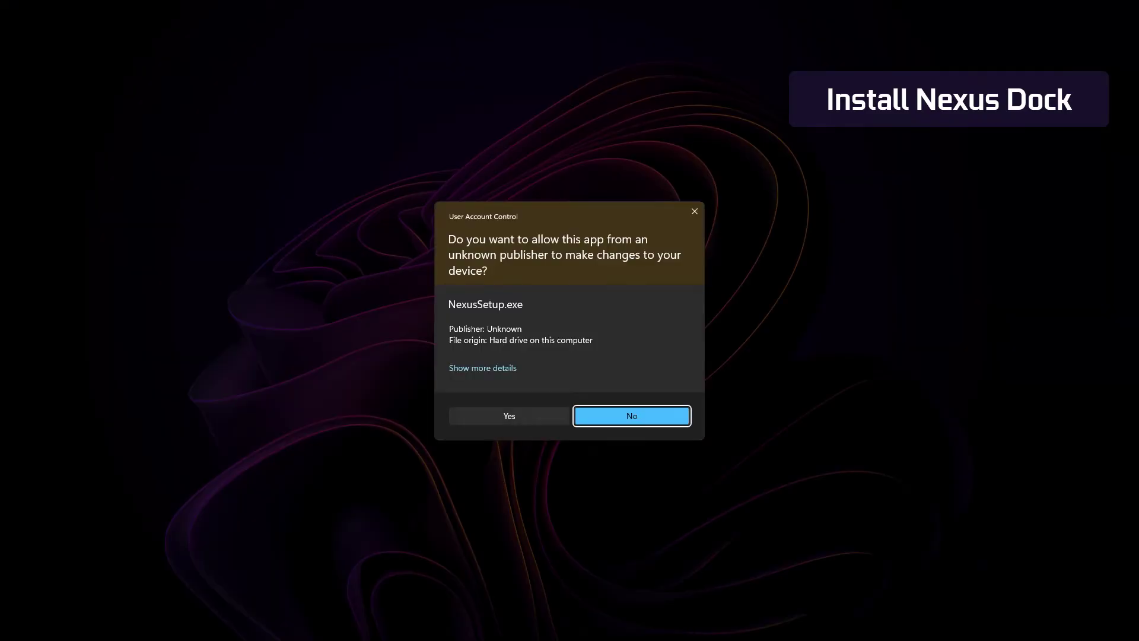
left_click(539, 417)
- Accept the Nexus license agreement, install the dock with the default location and Start Menu folder, and finish setup with Launch Nexus enabled
left_click(590, 342)
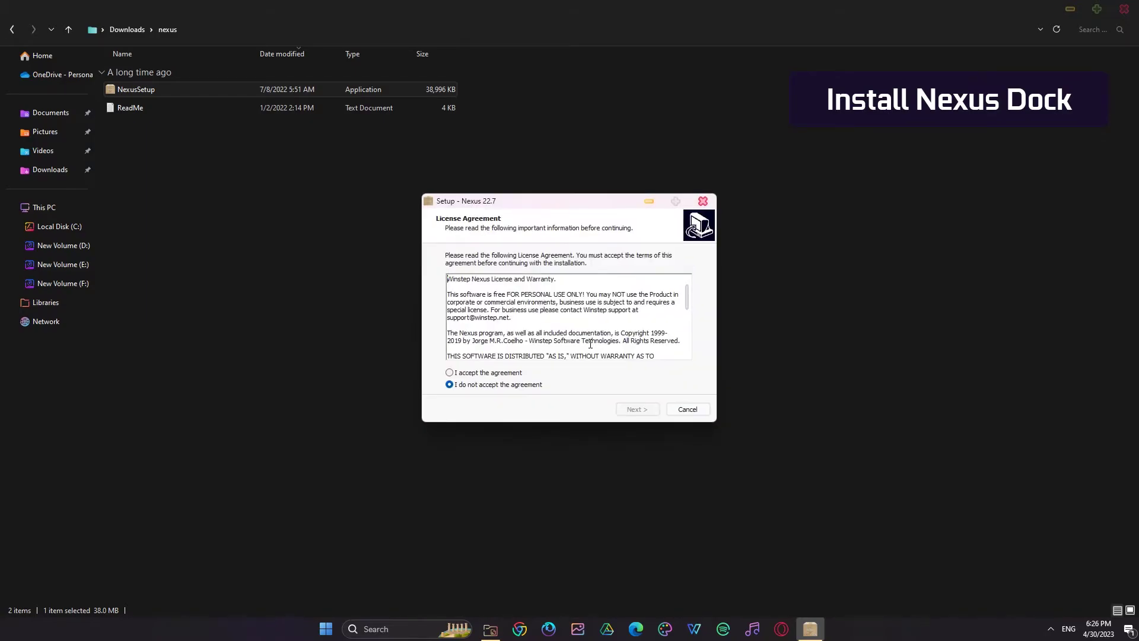
left_click(487, 373)
left_click(643, 411)
left_click(645, 413)
left_click(643, 412)
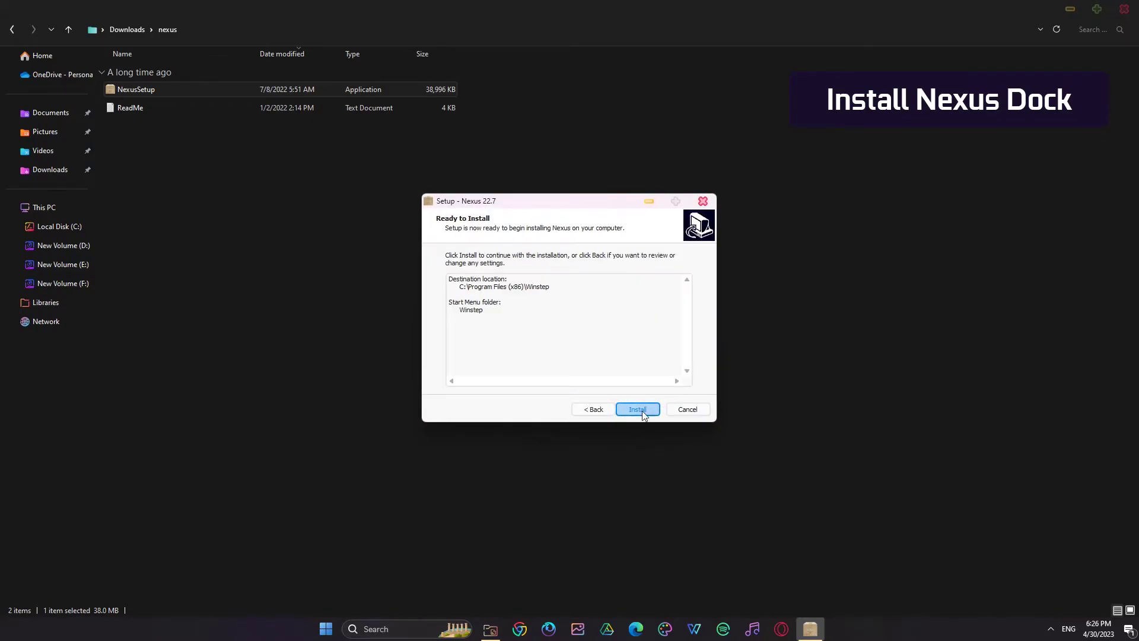
left_click(642, 412)
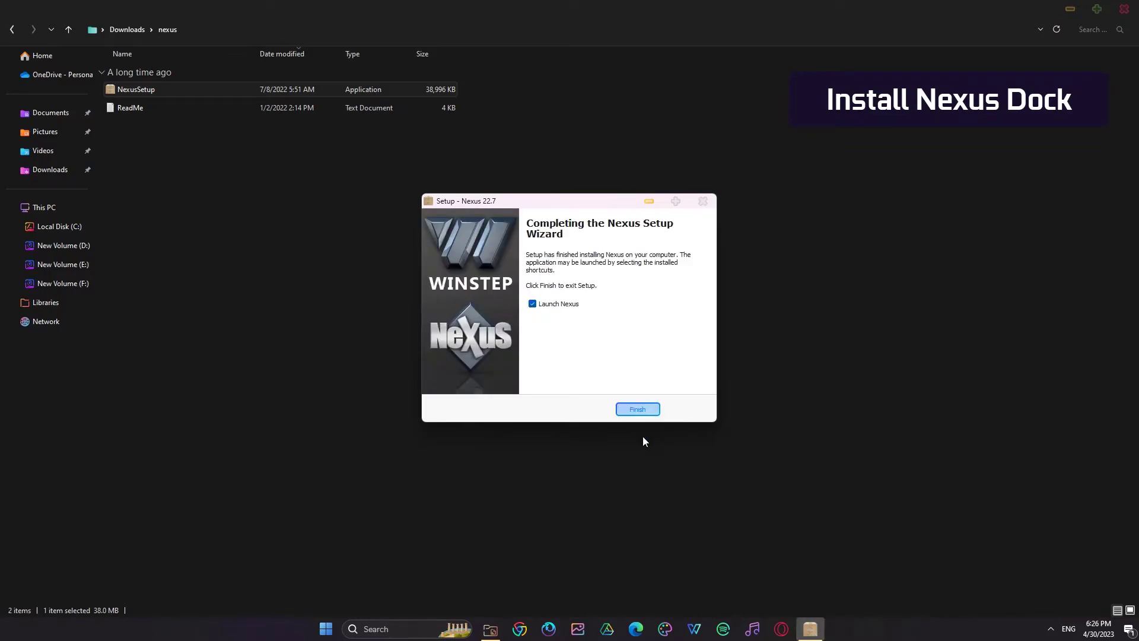
left_click(639, 409)
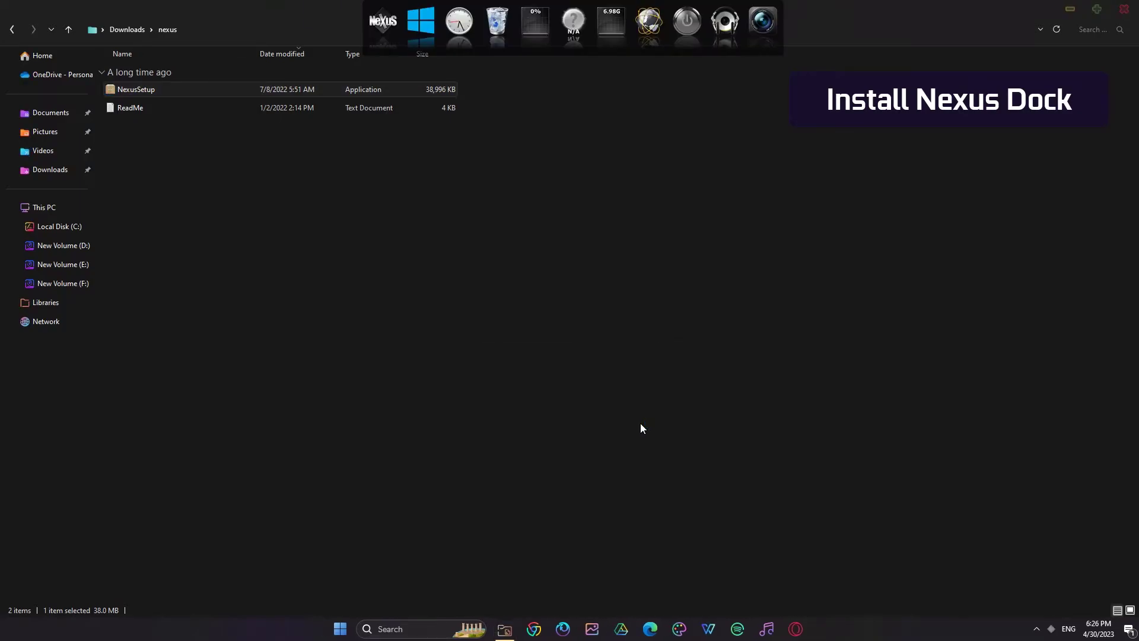
- Copy the WinOSX Light folder from the Premium MCD Dock folder in Downloads
left_click(57, 171)
left_click(315, 112)
double_click(330, 122)
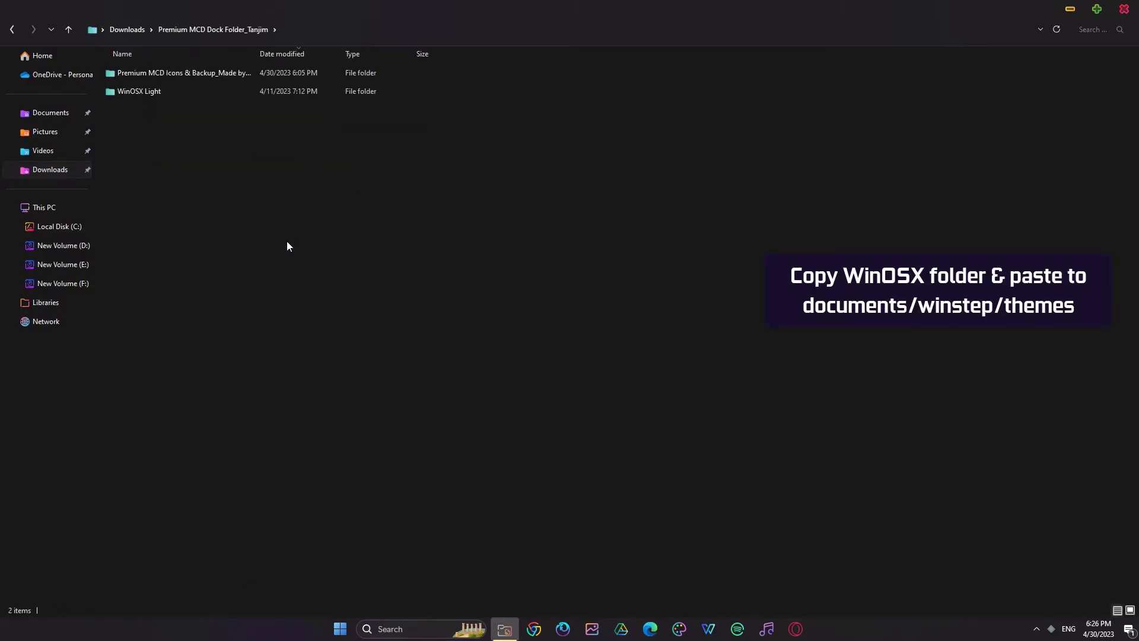
right_click(155, 92)
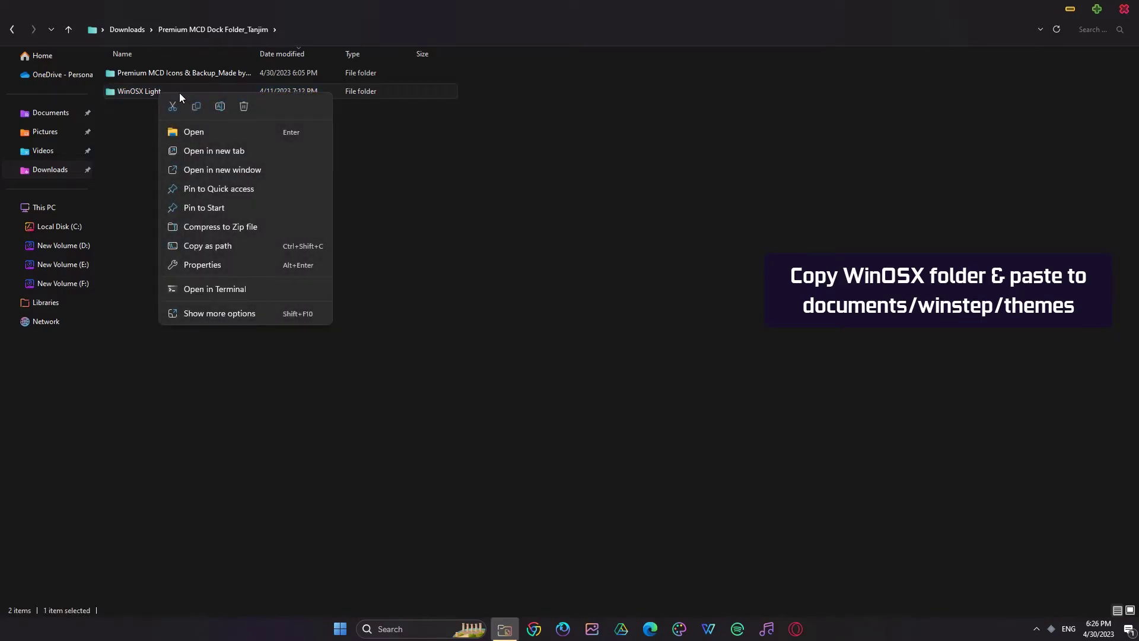
left_click(199, 109)
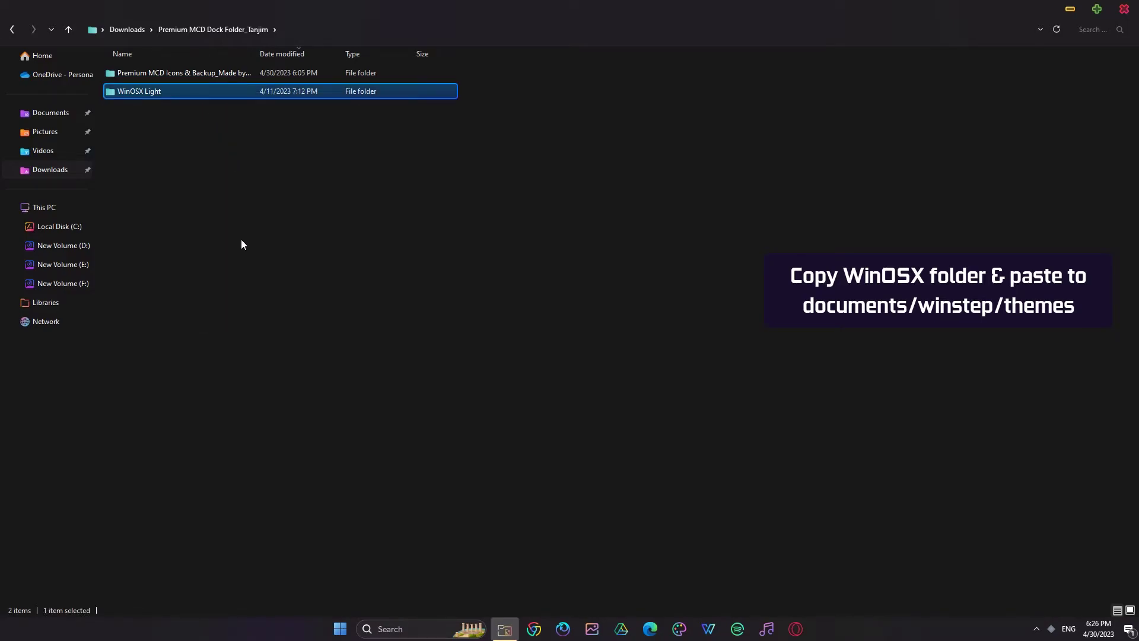
- Paste the copied WinOSX Light folder into the Themes folder of Winstep in Documents
left_click(51, 113)
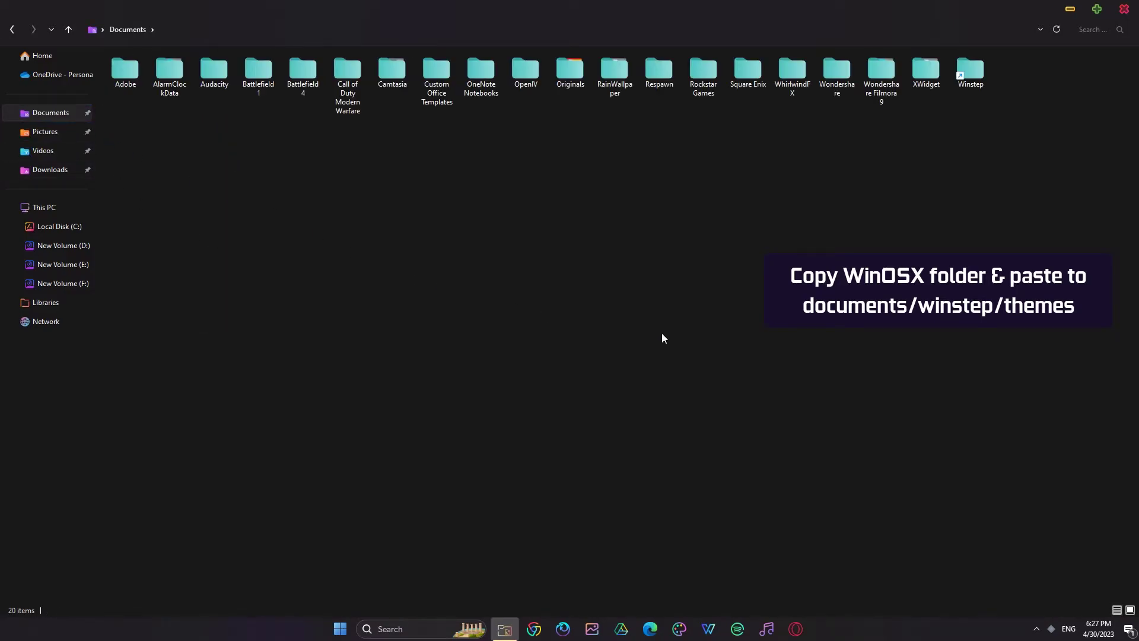
double_click(970, 72)
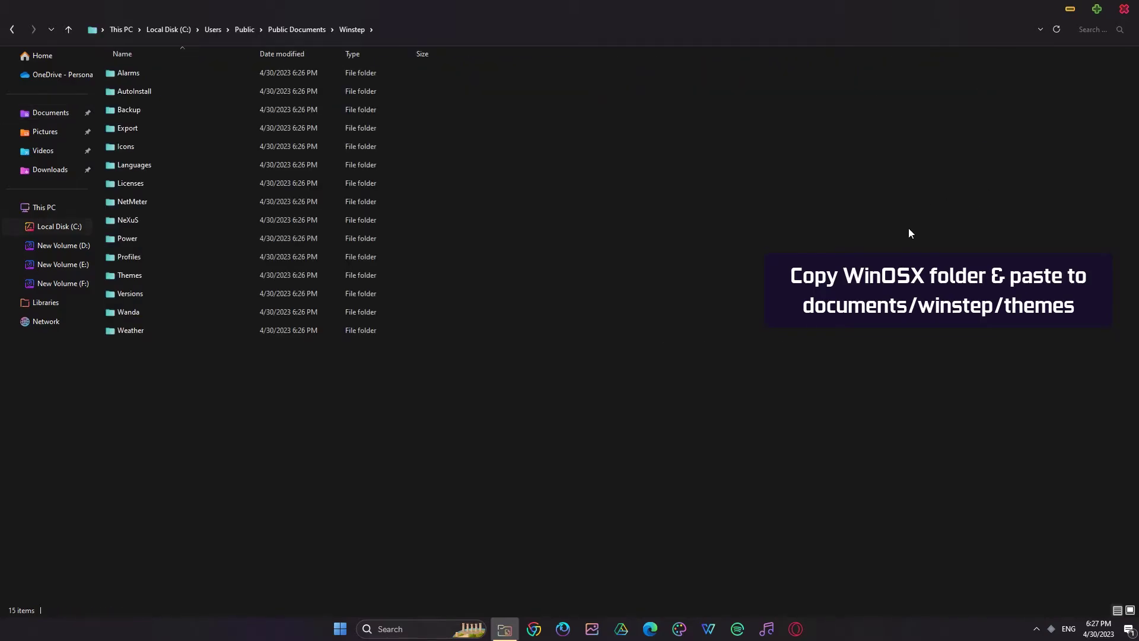
left_click(159, 278)
double_click(160, 279)
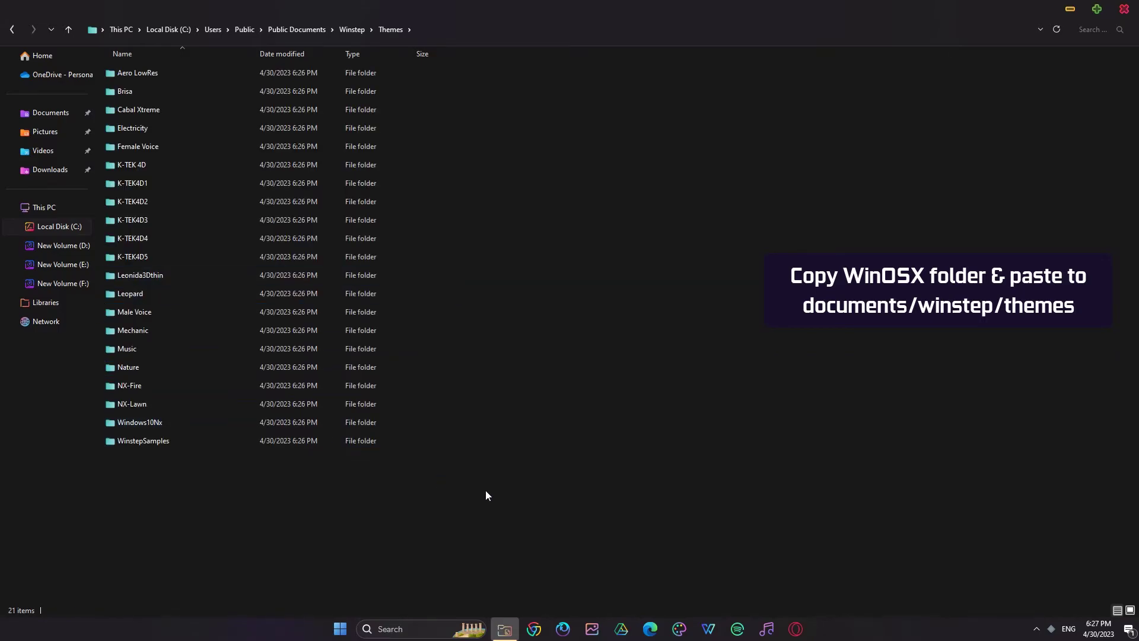
right_click(721, 331)
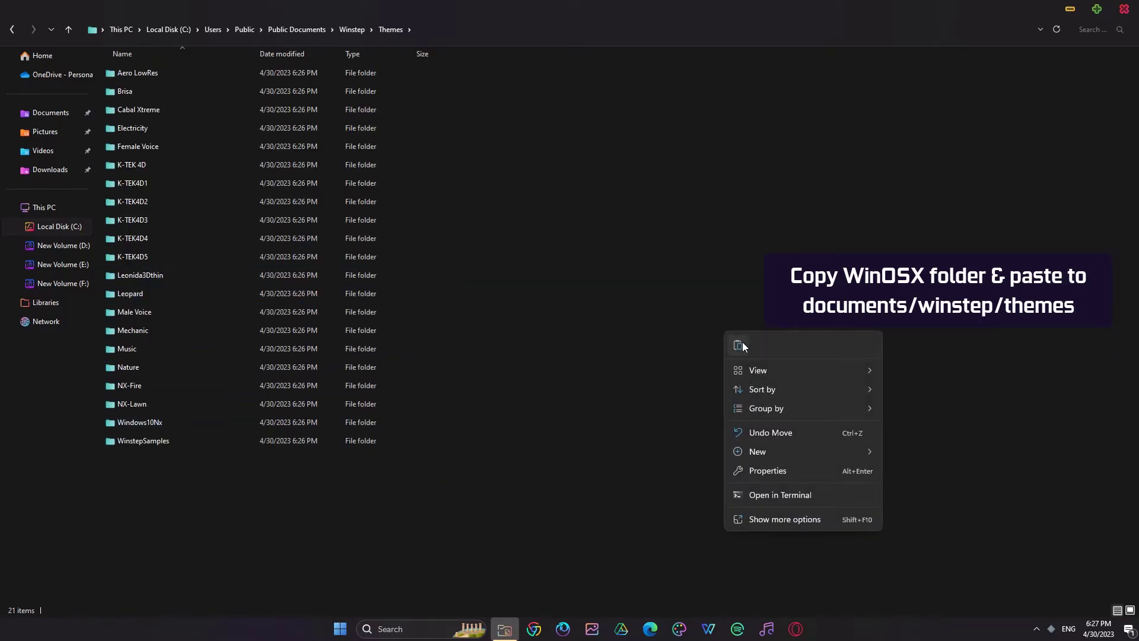
left_click(739, 345)
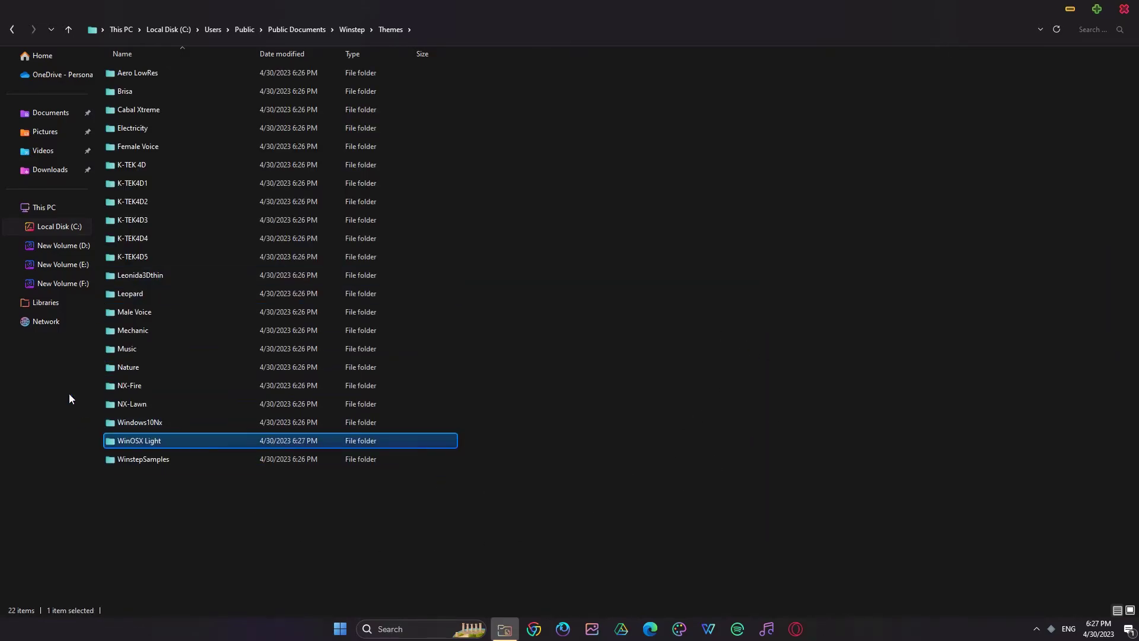
- Minimize the file window and start restoring a configuration backup from the advanced Nexus dock preferences
left_click(70, 170)
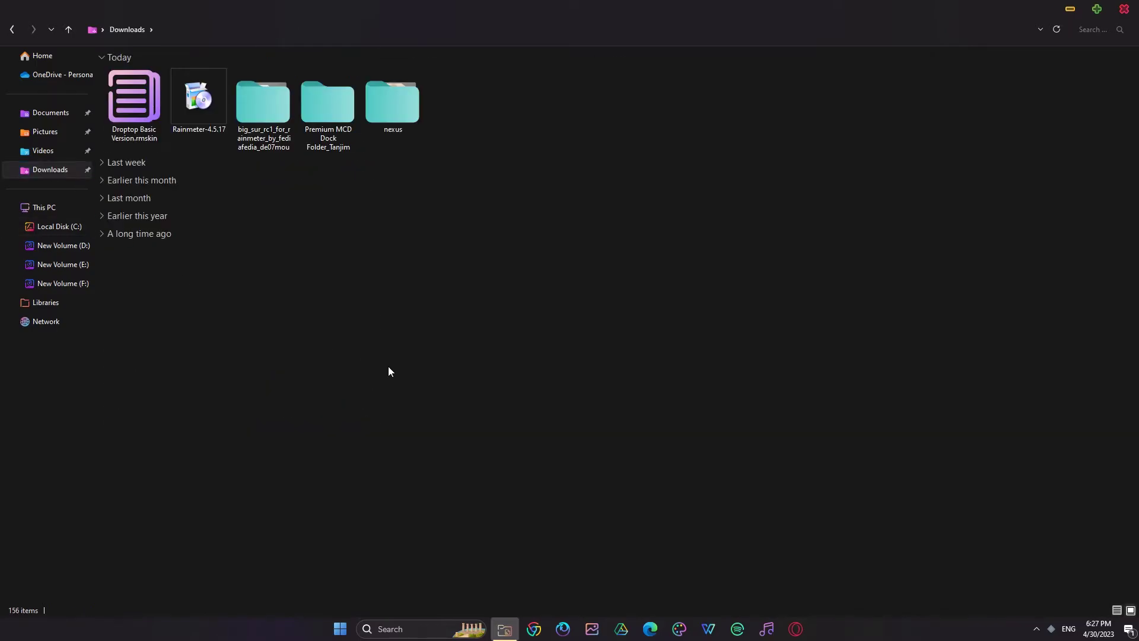
left_click(1071, 10)
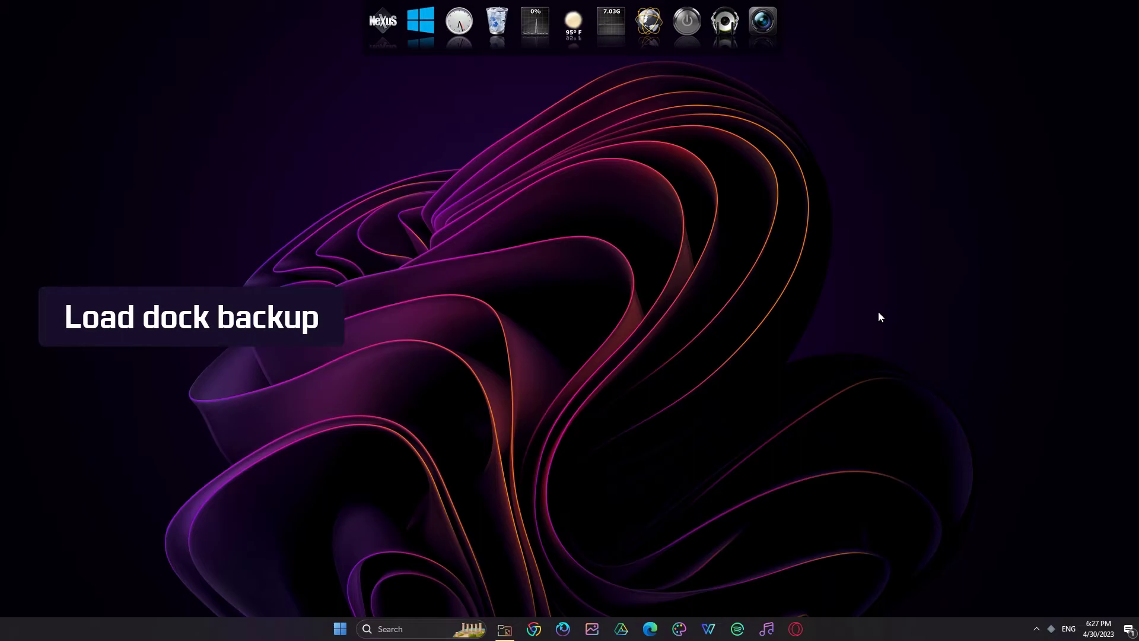
left_click(384, 27)
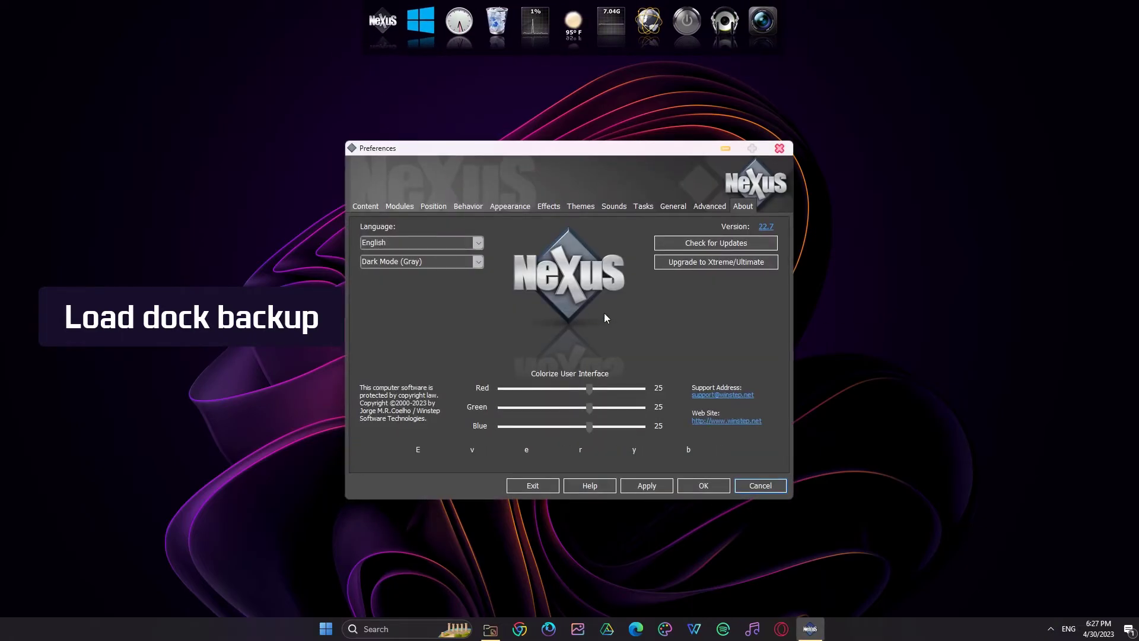
left_click(709, 205)
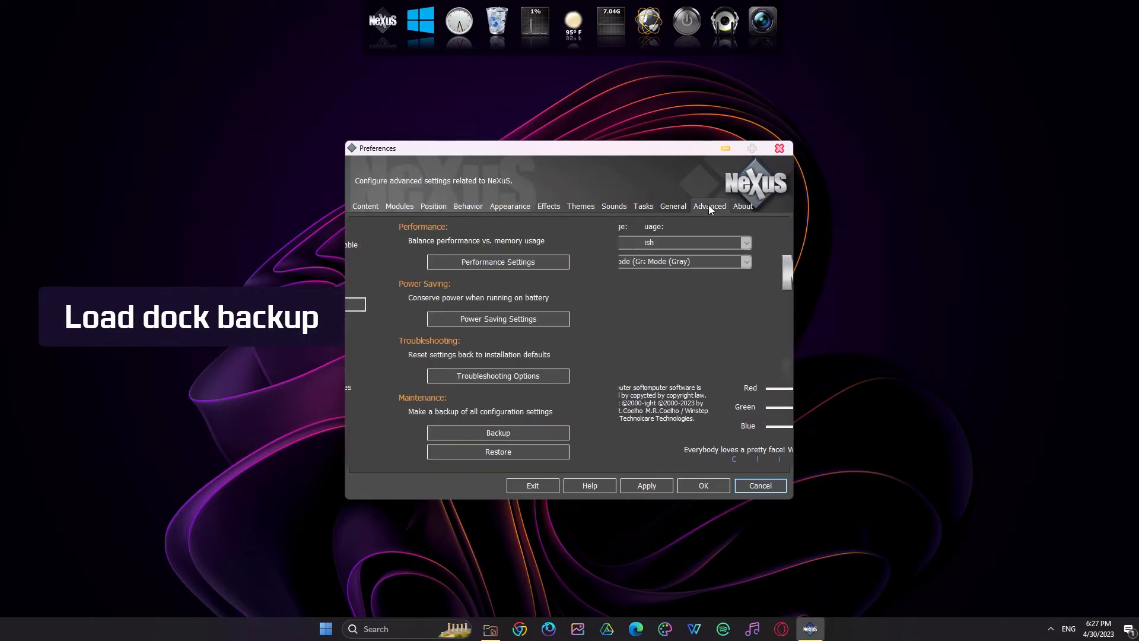
left_click(681, 452)
left_click(682, 452)
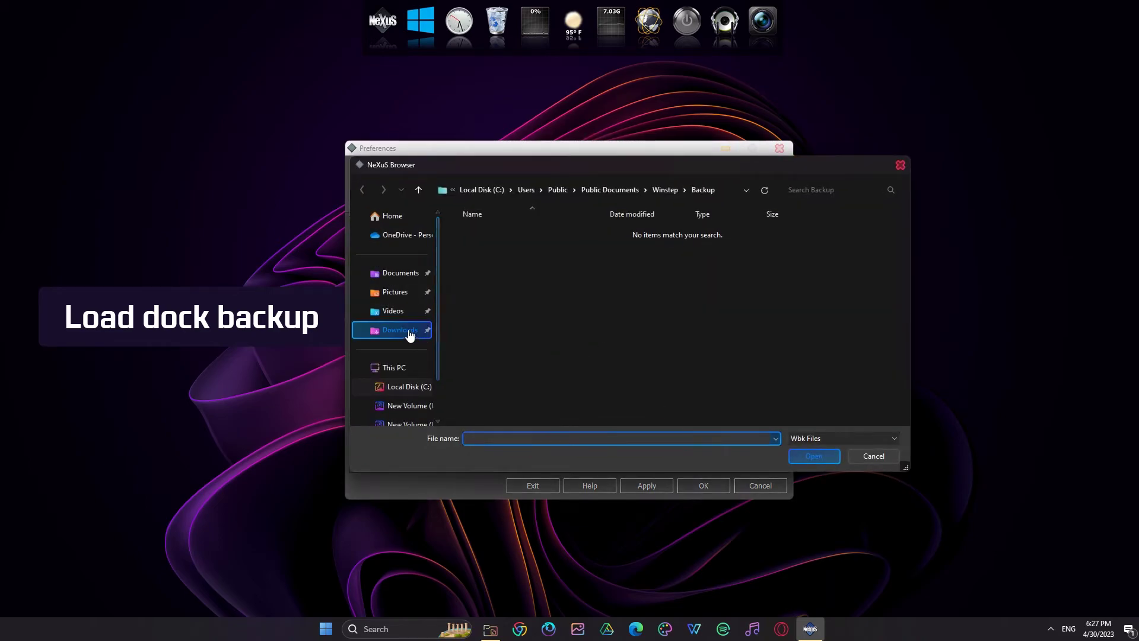
- Load the wsbackup file from the Premium MCD Icons & Backup folder in Downloads, apply the restored dock settings and close the preferences
left_click(414, 334)
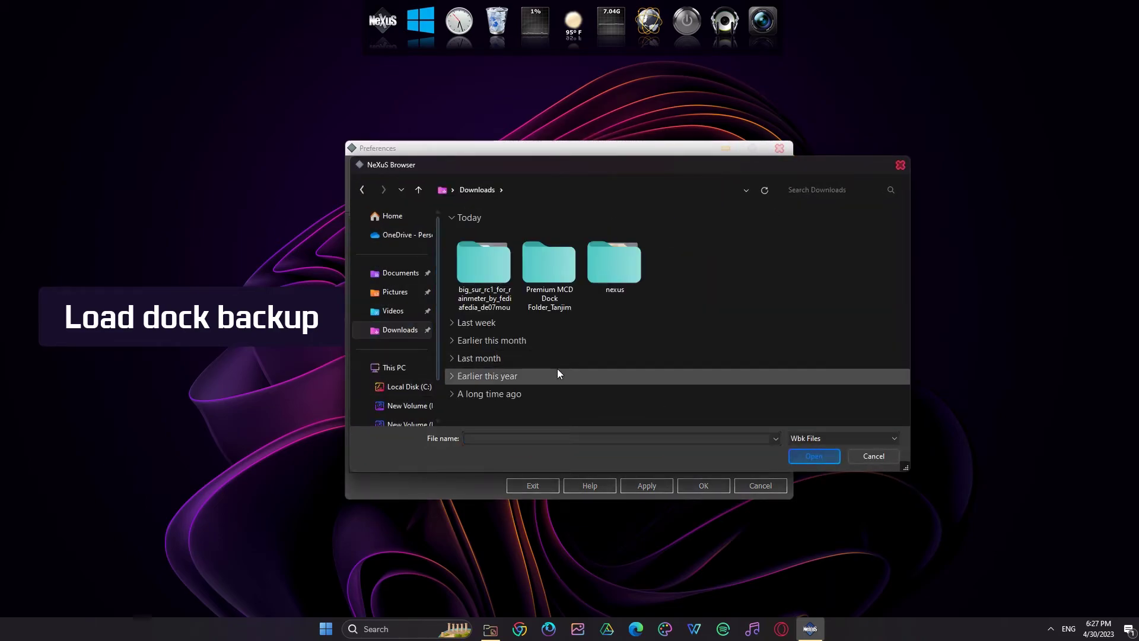
left_click(546, 280)
double_click(546, 279)
left_click(560, 249)
double_click(579, 249)
left_click(494, 251)
left_click(495, 251)
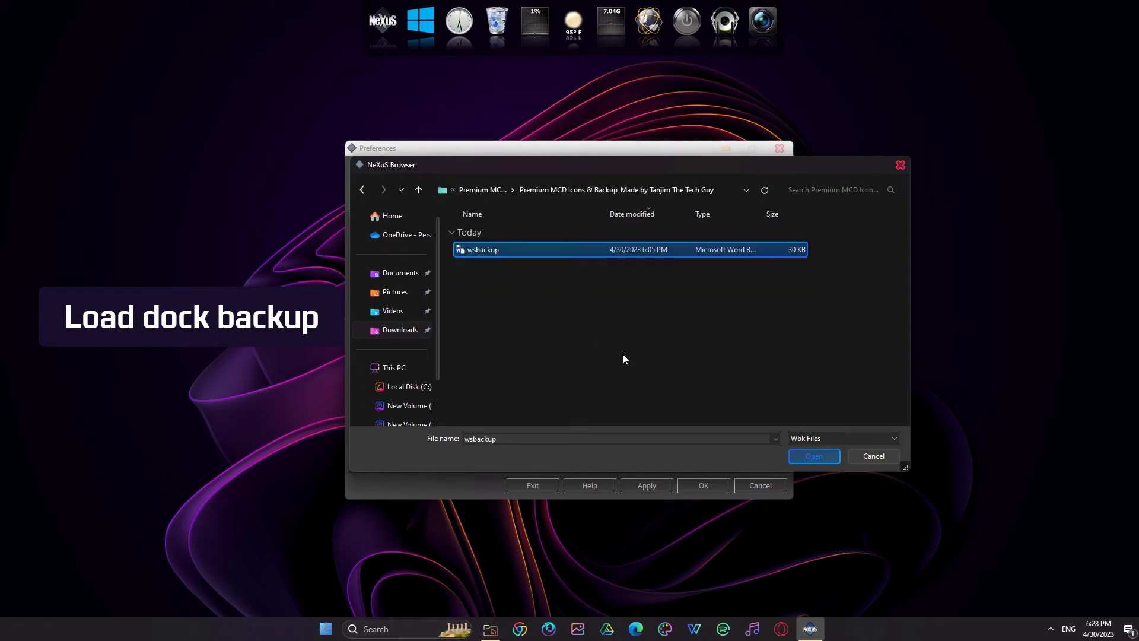
left_click(813, 456)
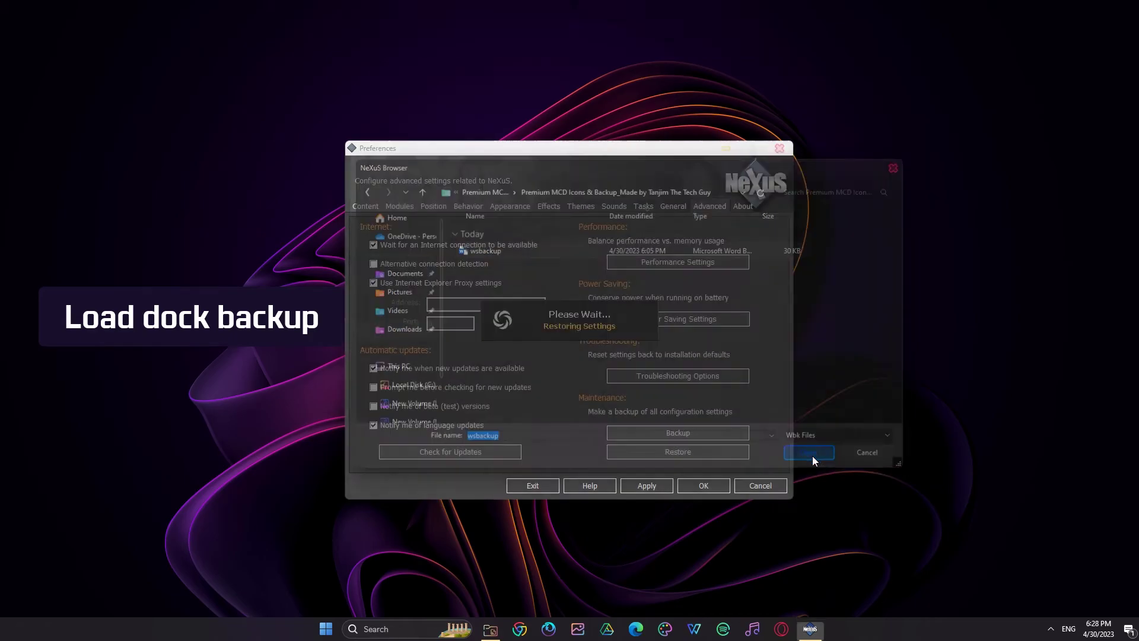
left_click(664, 487)
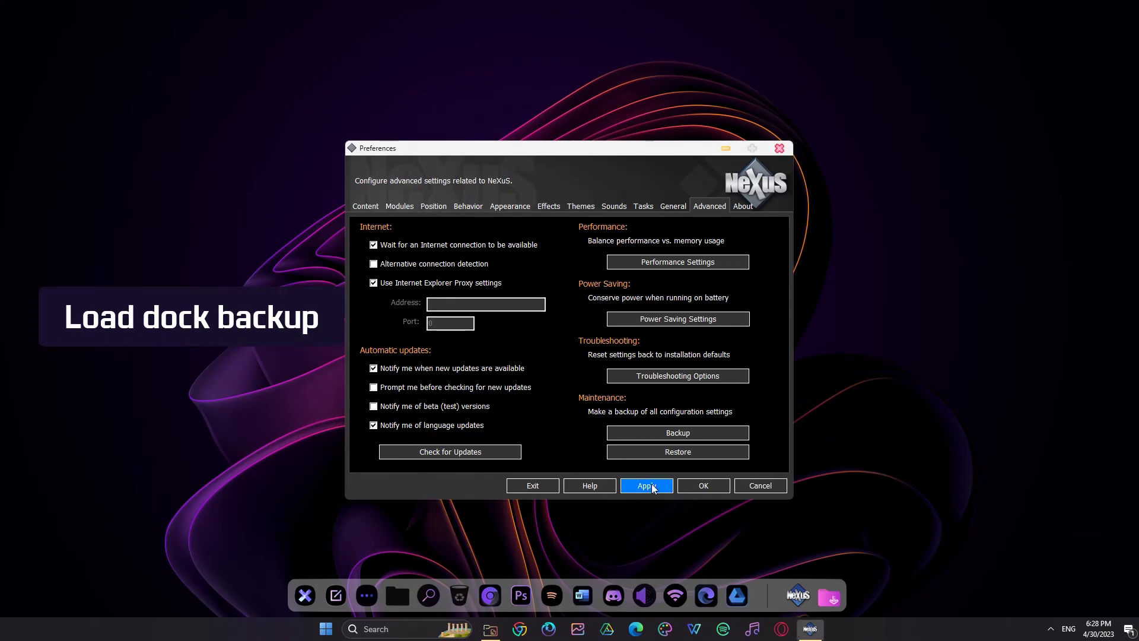
left_click(712, 485)
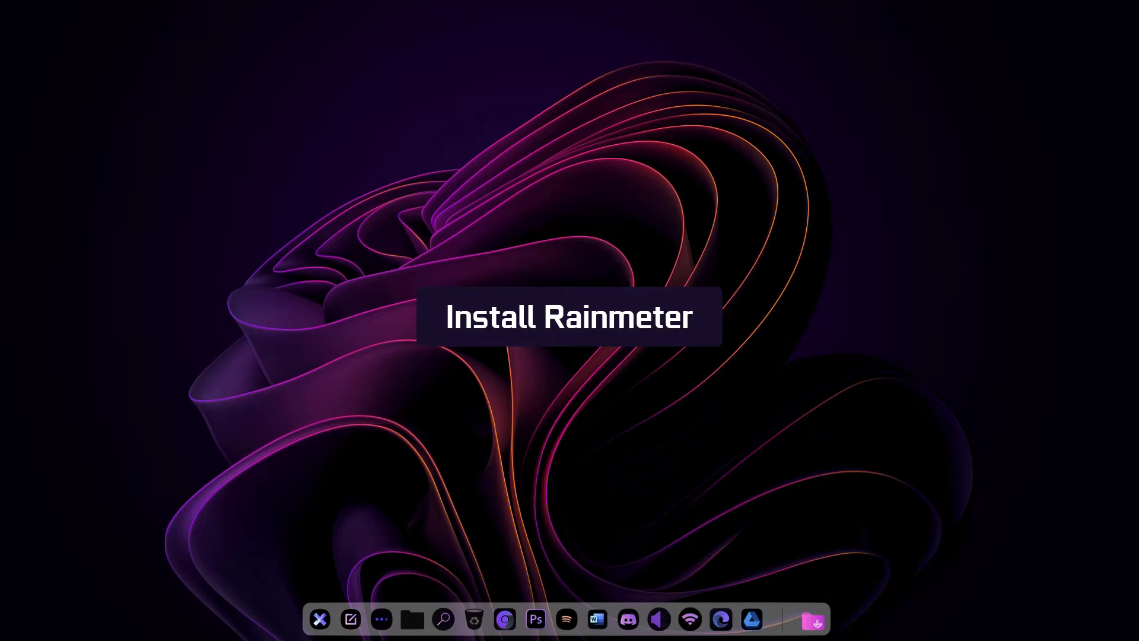
- Open the Downloads folder from the dock and run the Rainmeter-4.5.17 installer with English as its language
left_click(813, 621)
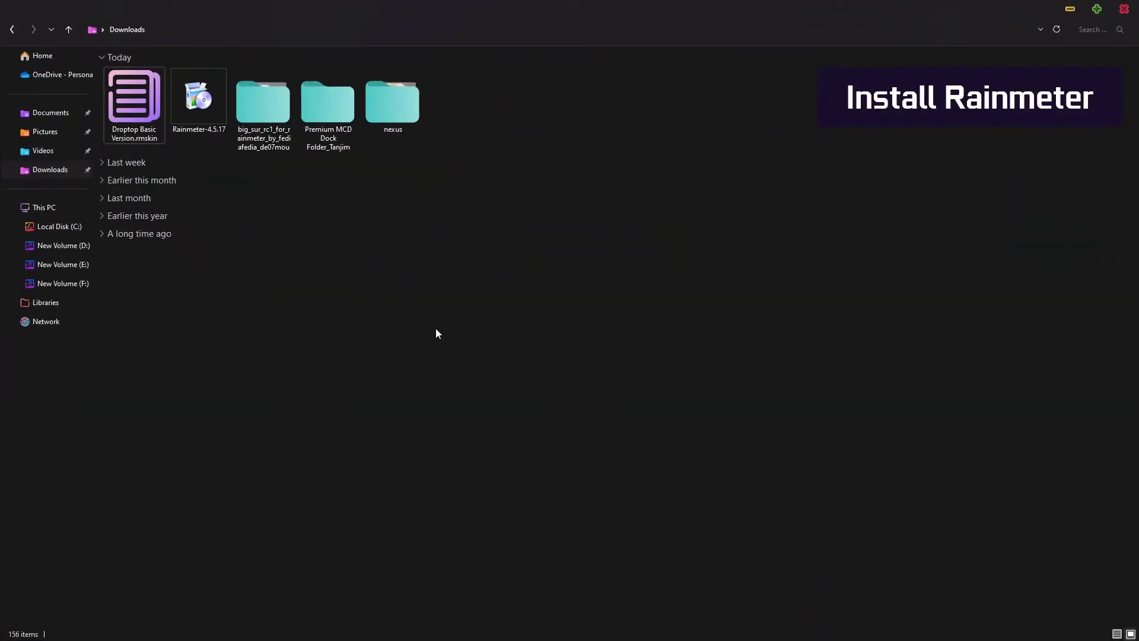
double_click(198, 97)
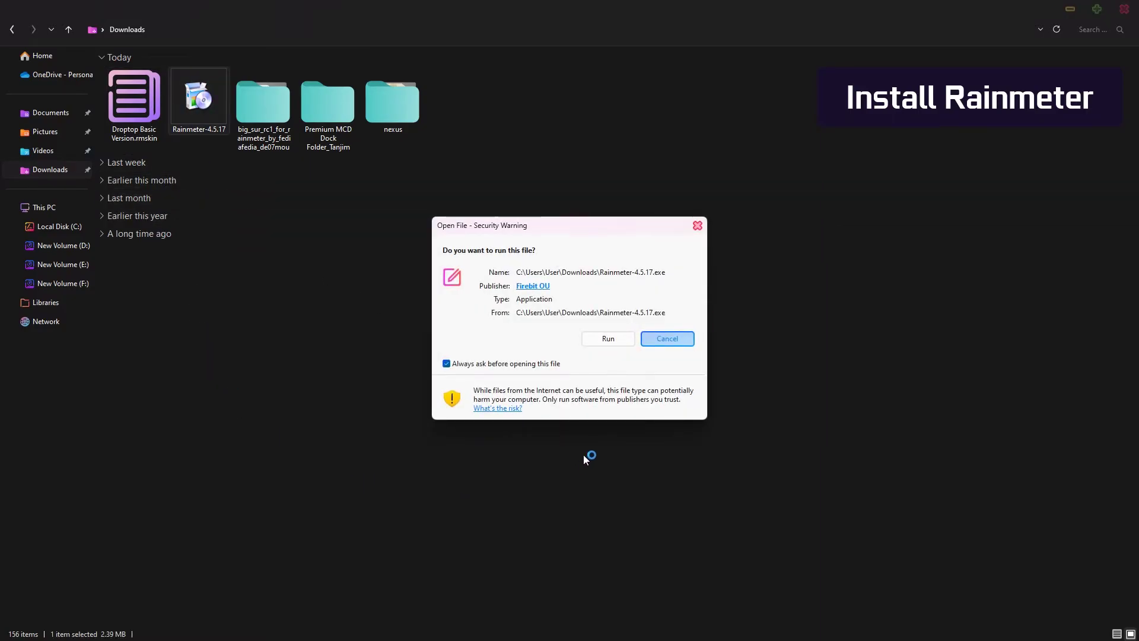
left_click(615, 339)
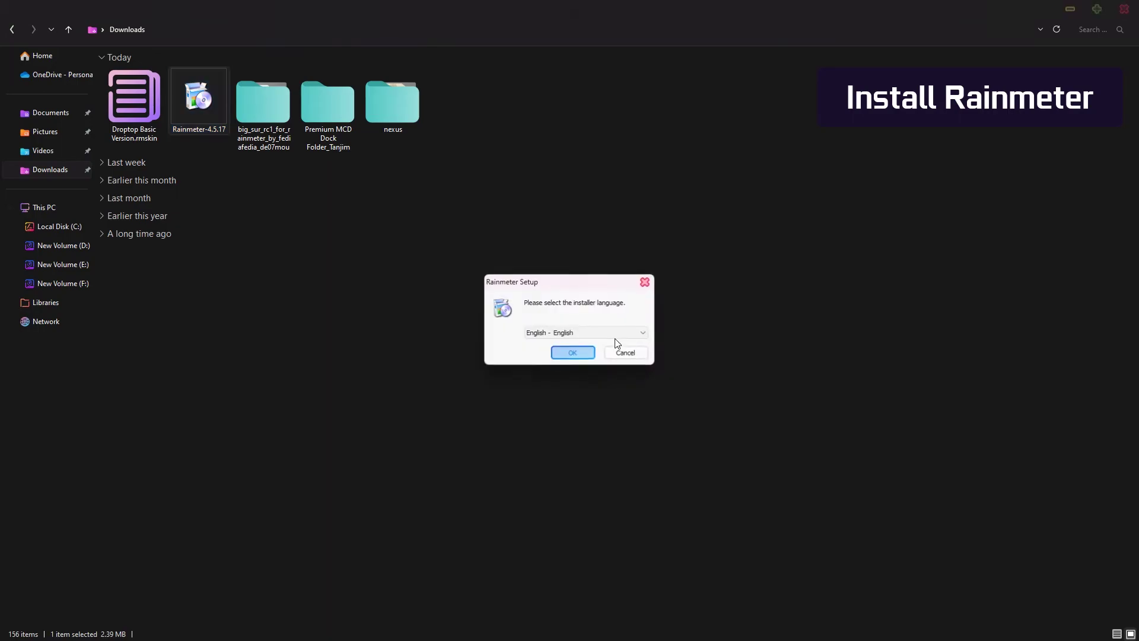
left_click(575, 352)
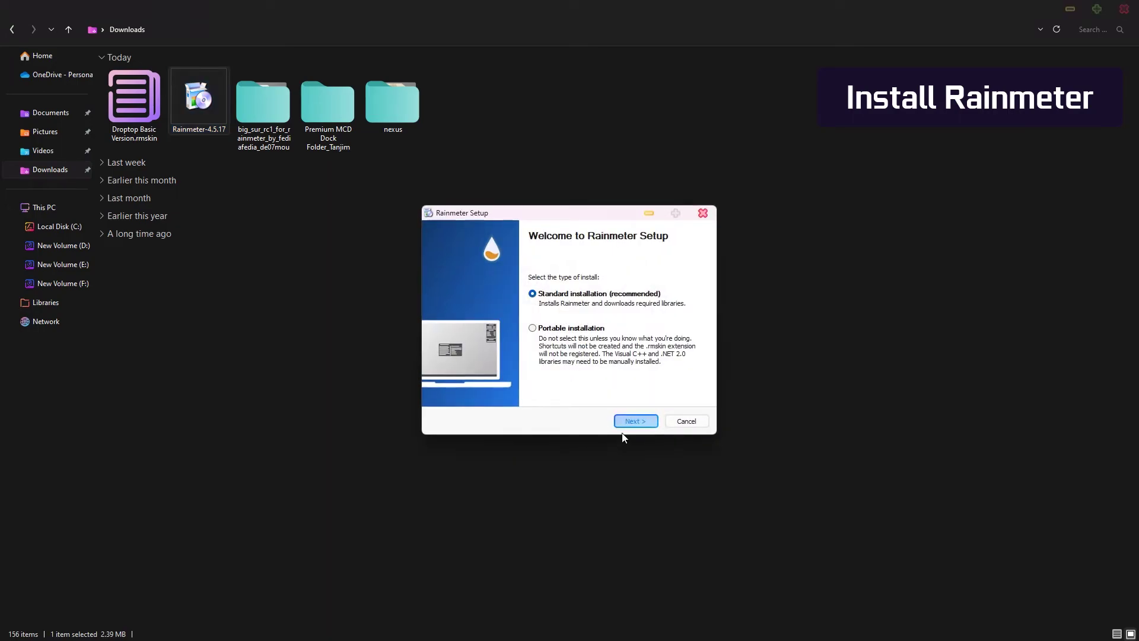
- Install Rainmeter with the Standard installation type and finish setup with Run Rainmeter enabled
left_click(635, 421)
left_click(634, 421)
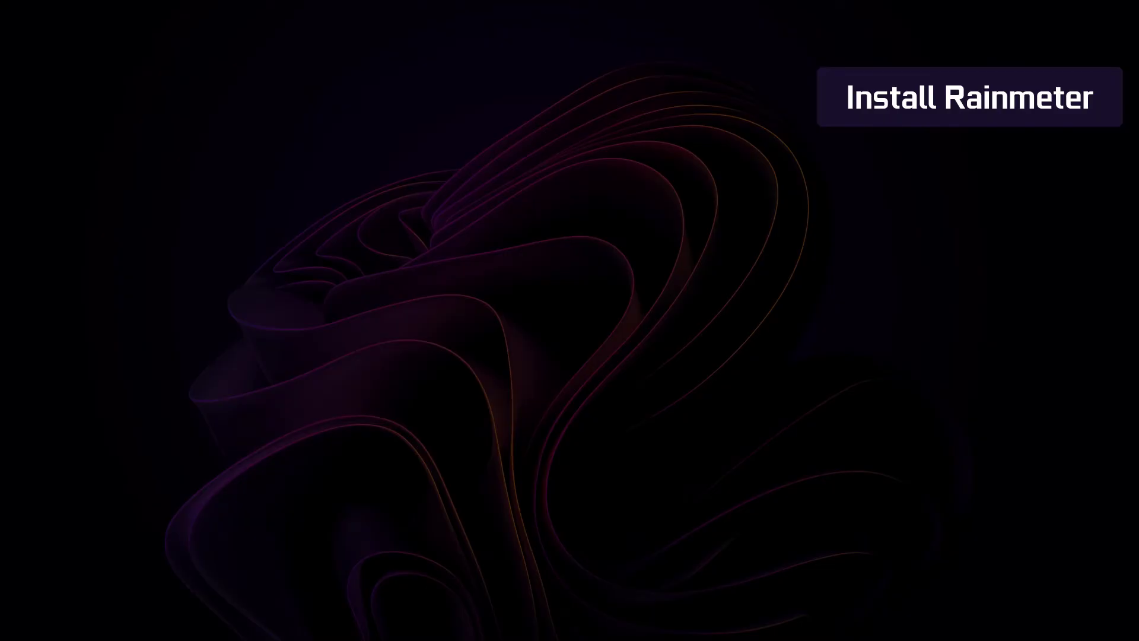
left_click(632, 411)
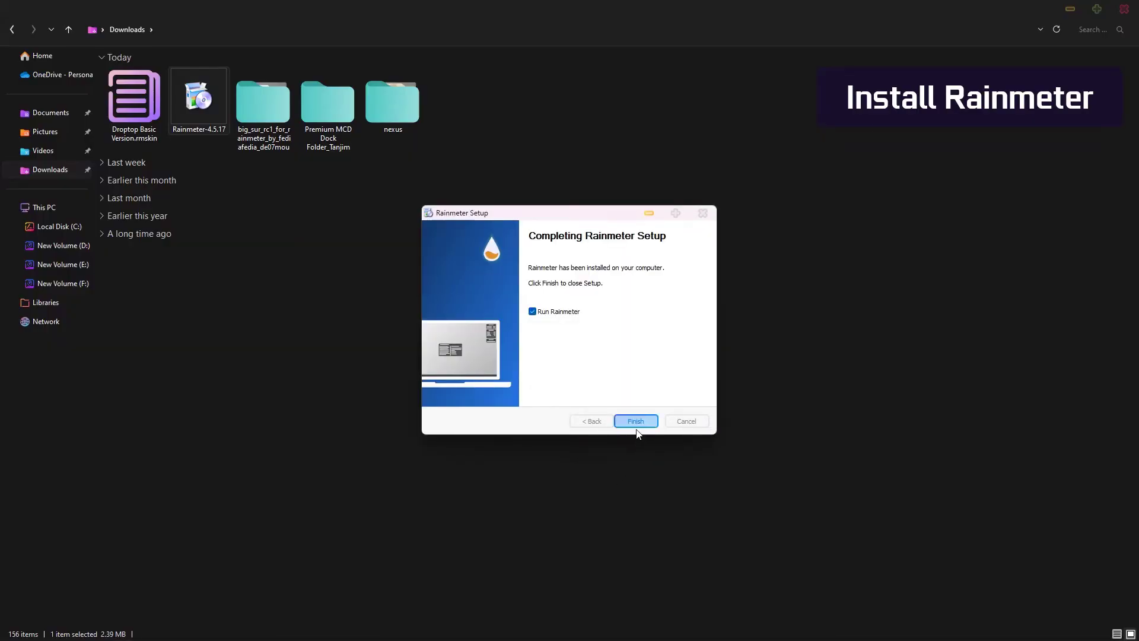
left_click(636, 420)
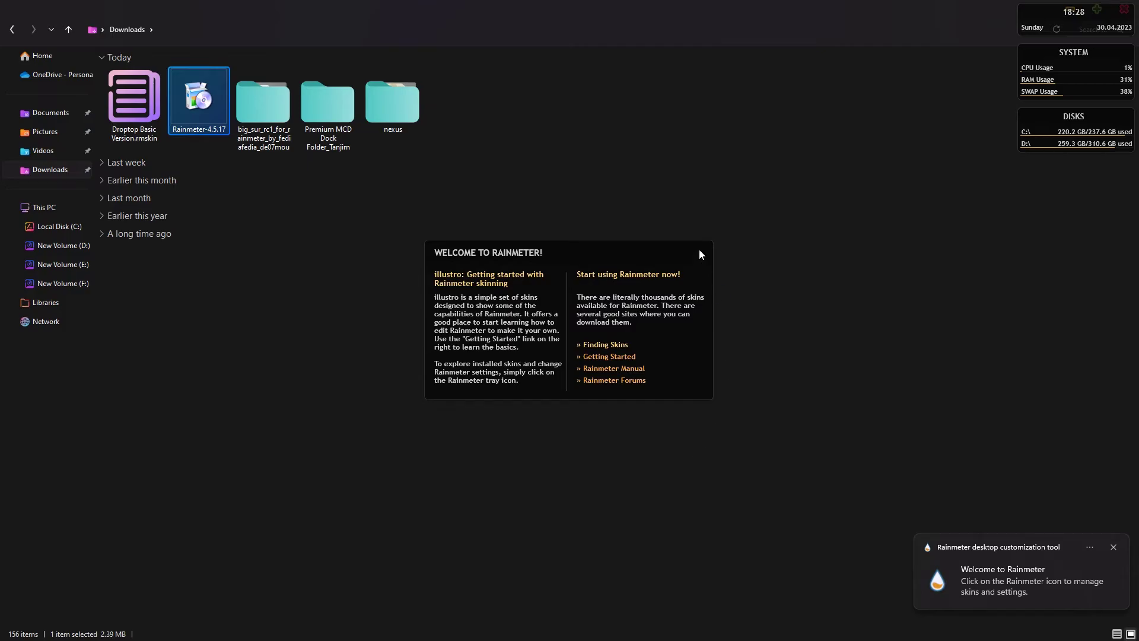
- Install BigSur.rmskin from the big_sur_rc1_for_rainmeter folder in Downloads with all components included and the included layout applied
left_click(571, 9)
left_click(418, 286)
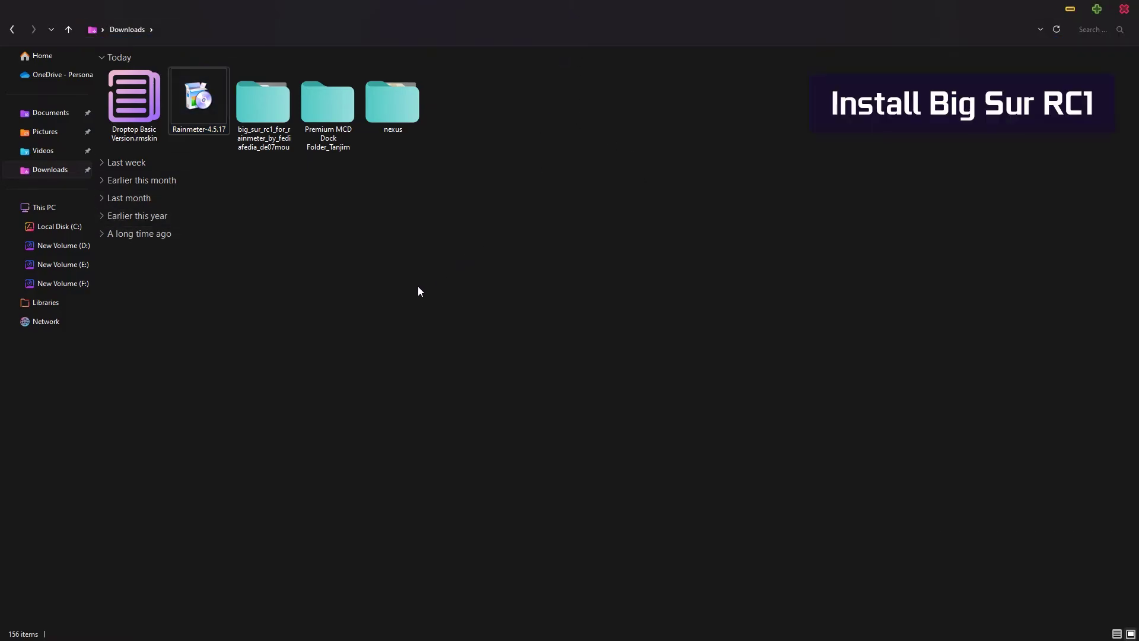
double_click(269, 104)
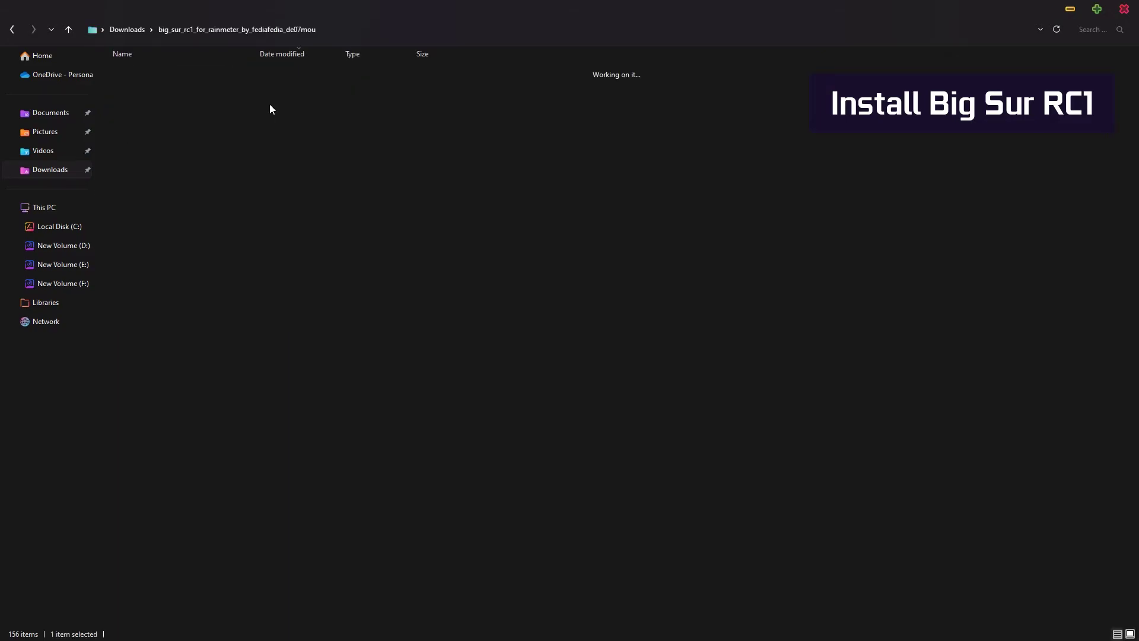
left_click(167, 106)
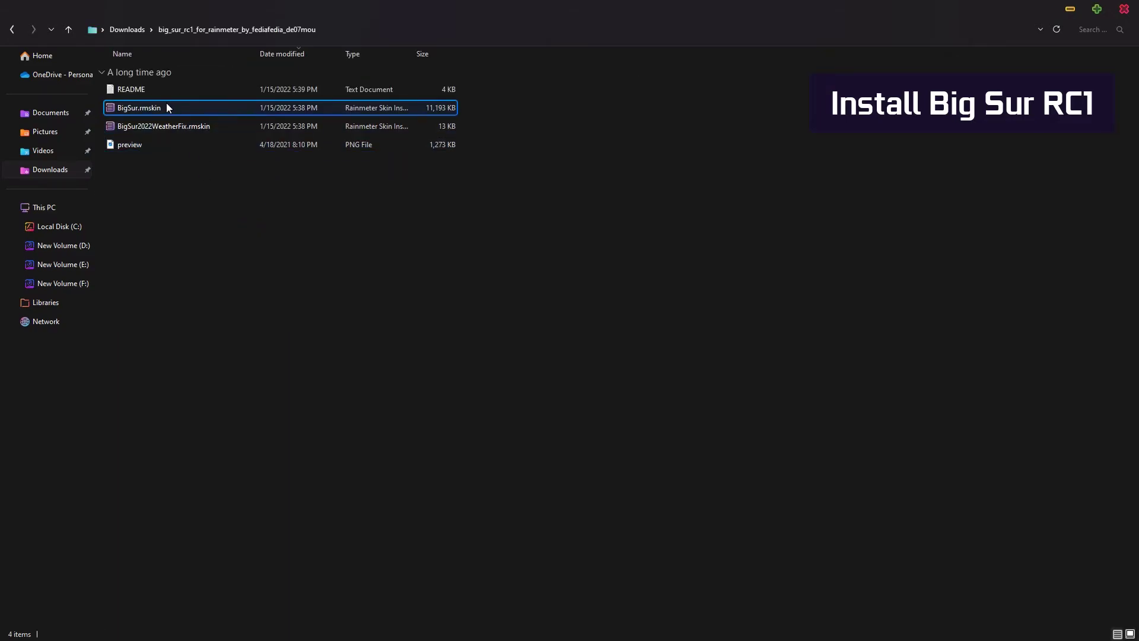
double_click(177, 106)
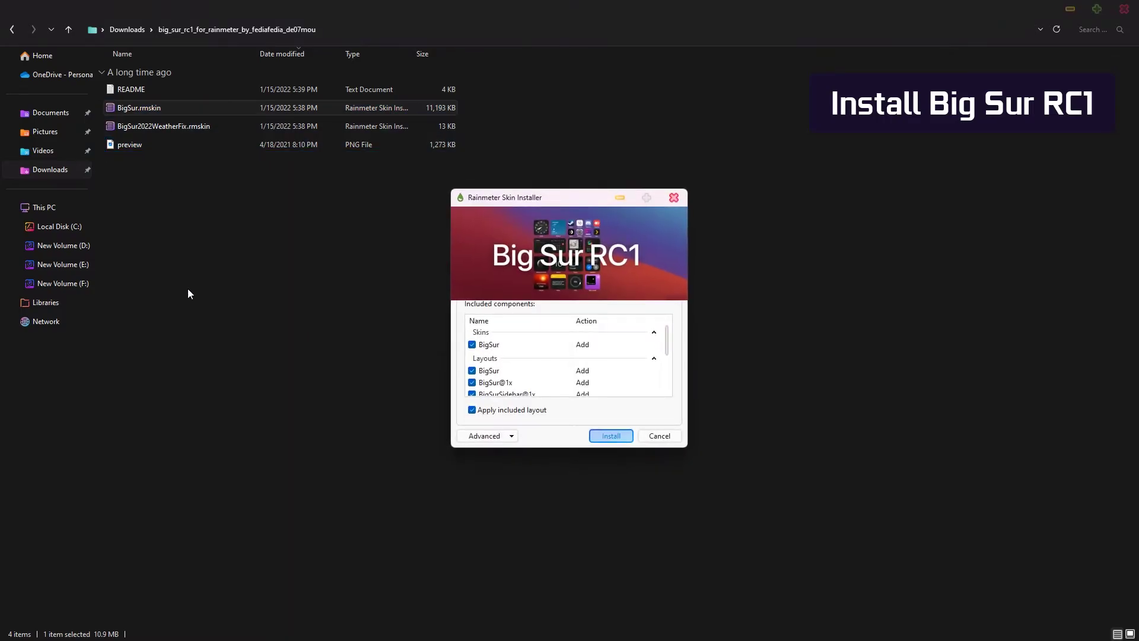
left_click(617, 435)
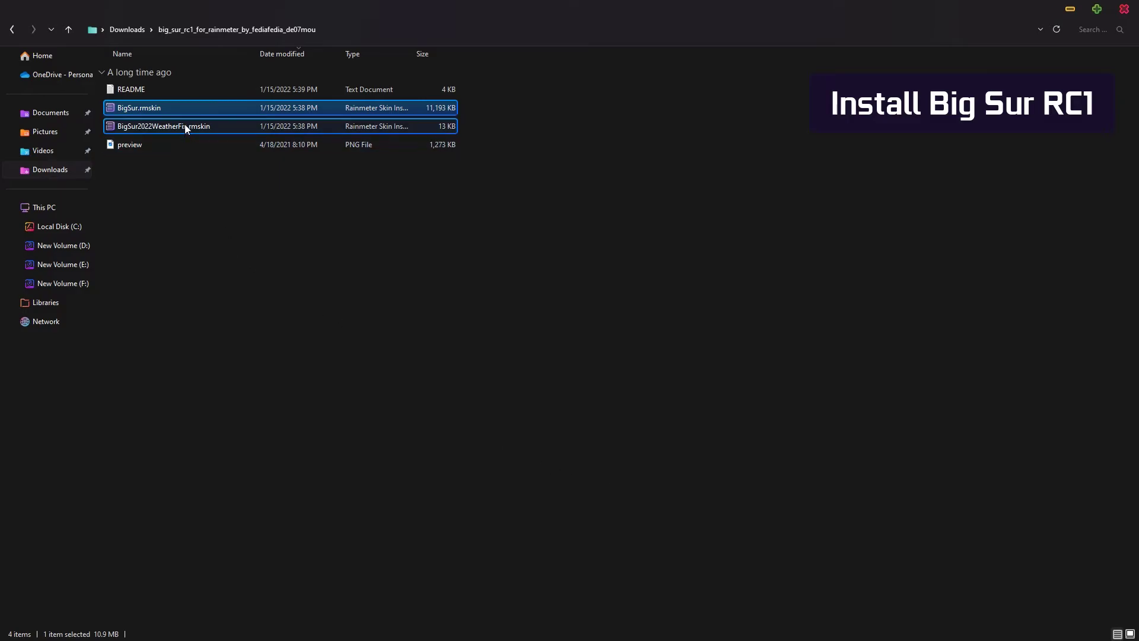
- Install the BigSur2022WeatherFix.rmskin package from the same folder and minimize the file window
double_click(199, 127)
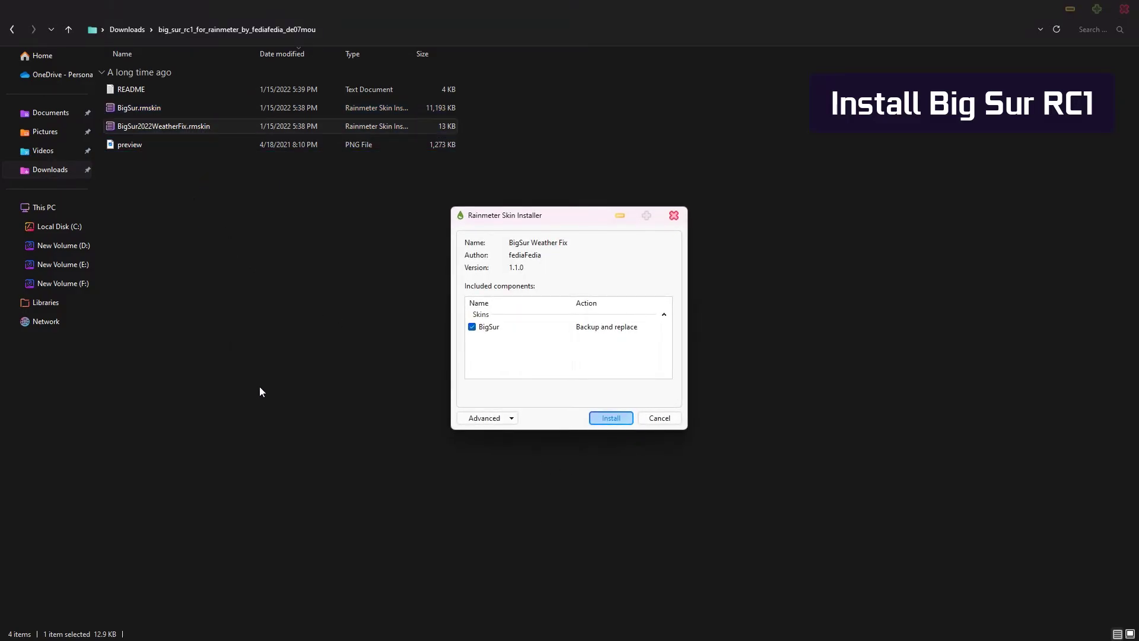
left_click(611, 418)
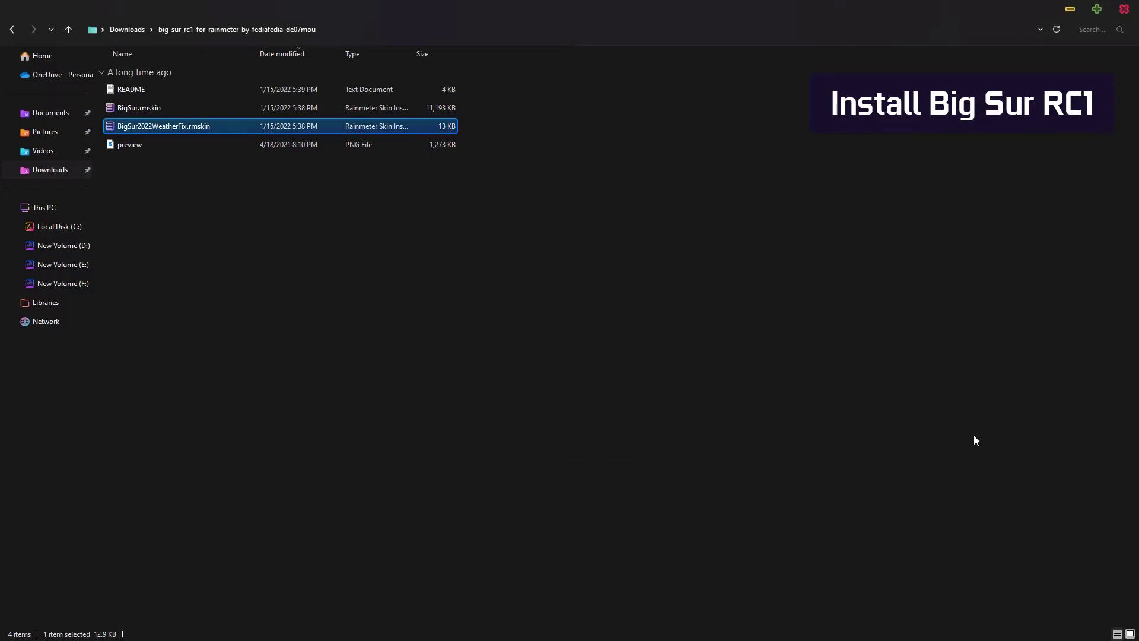
left_click(1069, 9)
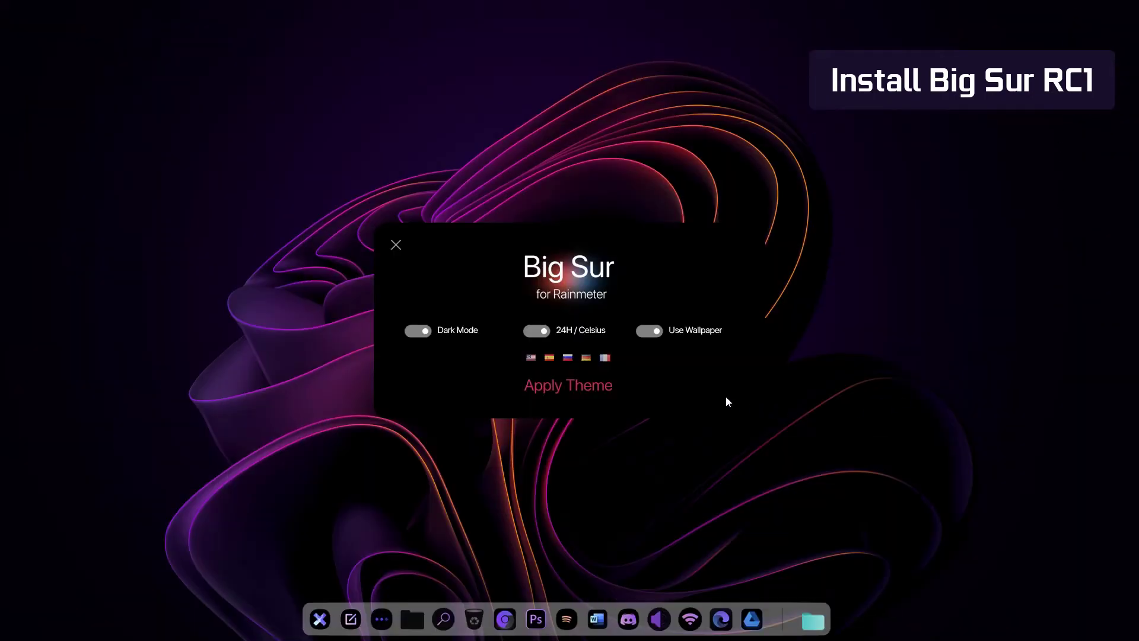
- Turn off 24H / Celsius in the Big Sur setup, apply the theme and choose the layout without the sidebar
left_click(542, 331)
left_click(578, 387)
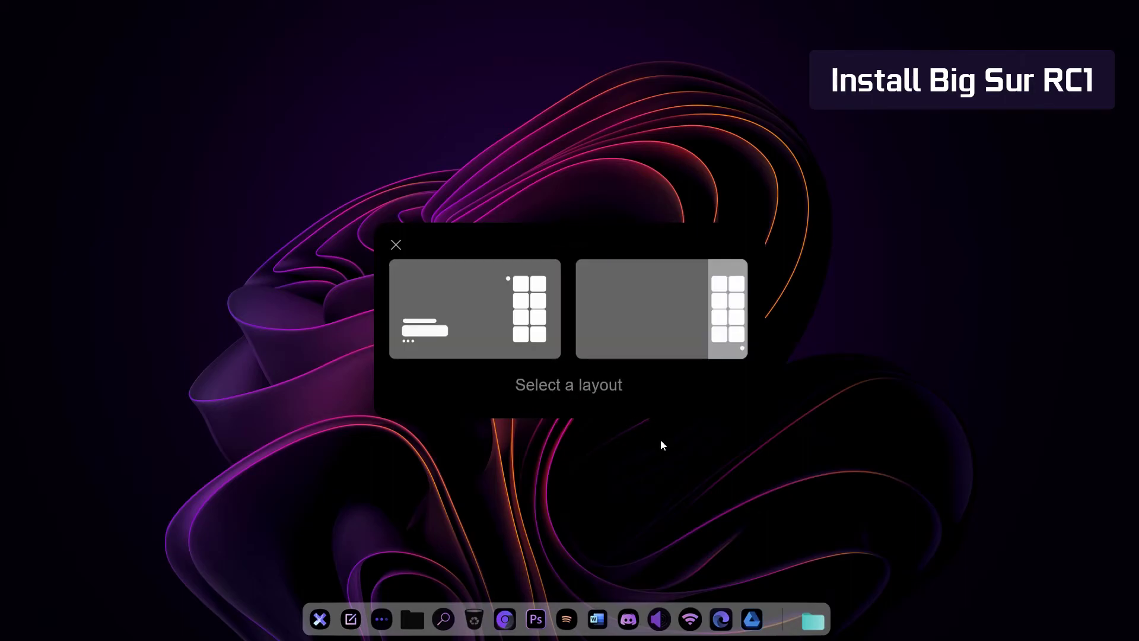
left_click(486, 304)
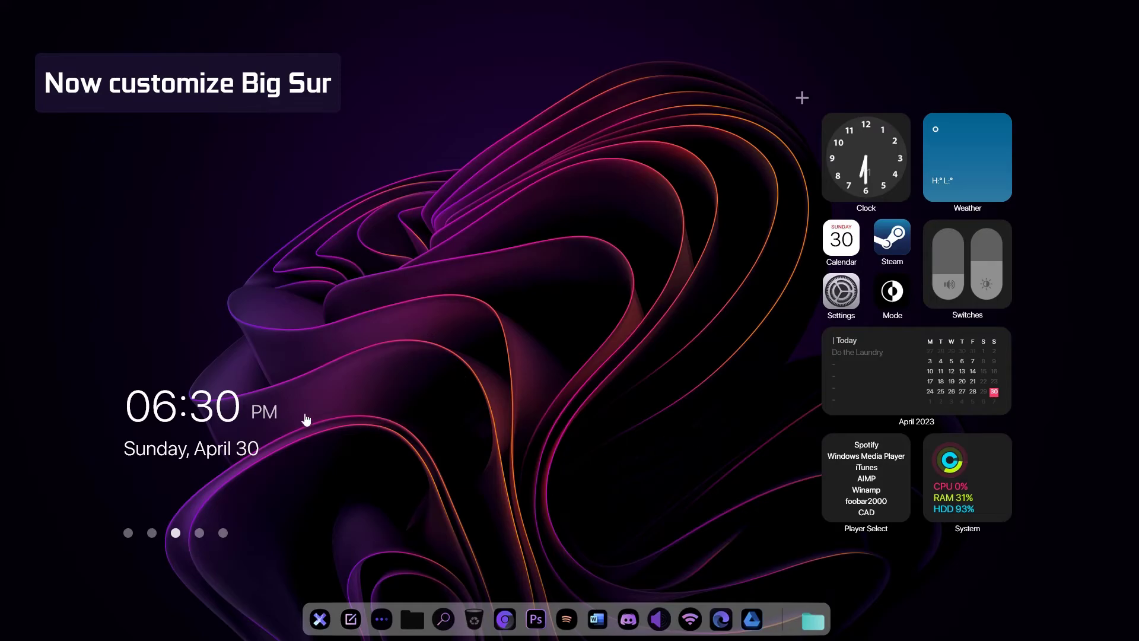
- Disable news in the large time-and-date widget's settings and move the widget further down toward the desktop's lower-left corner
right_click(203, 410)
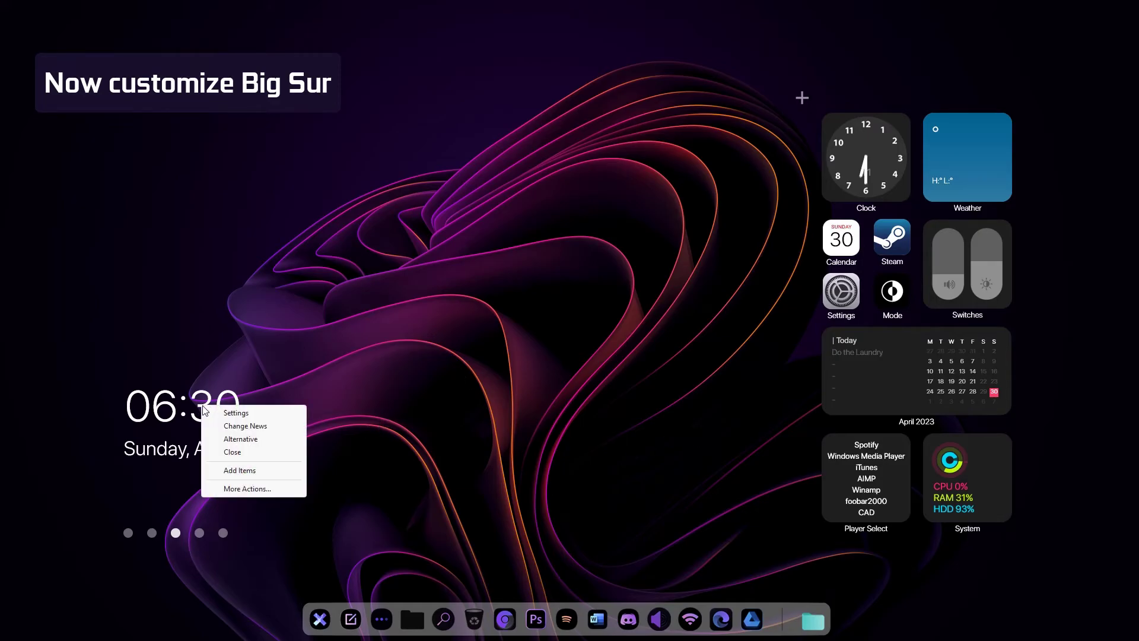
left_click(255, 413)
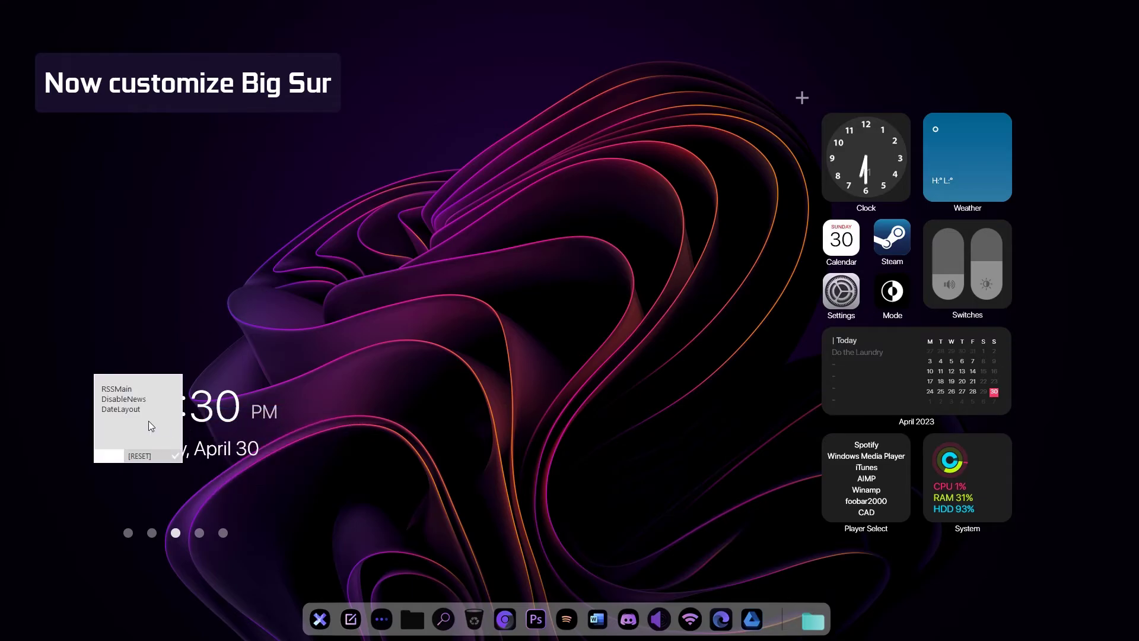
left_click(128, 399)
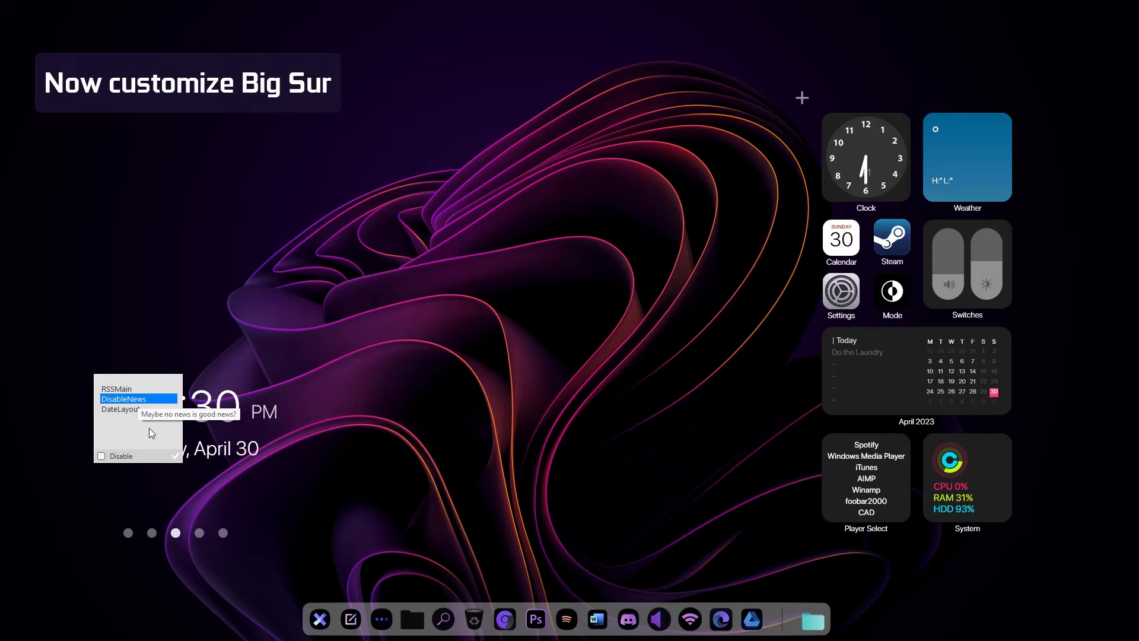
left_click(101, 456)
left_click(176, 456)
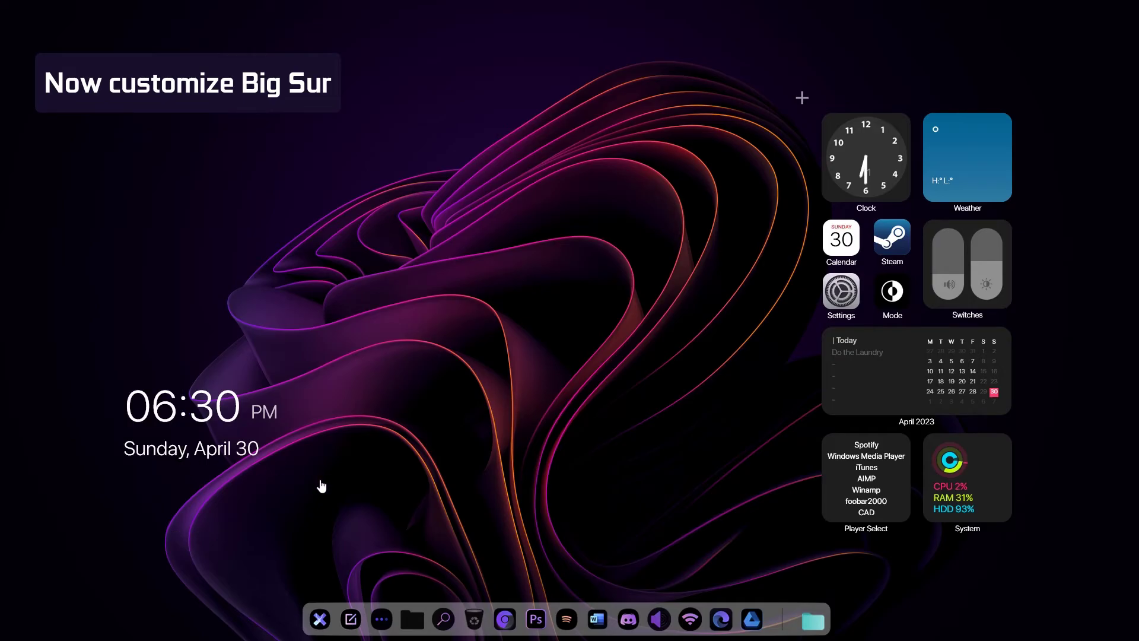
left_click_drag(205, 412, 154, 435)
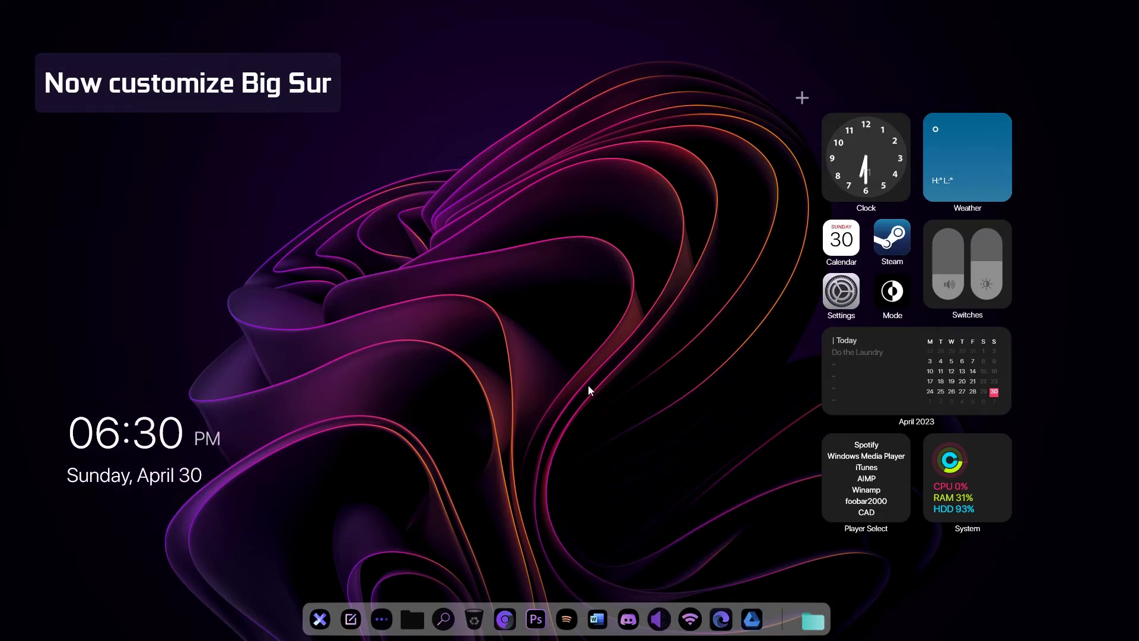
- Close the analog Clock and Weather widgets on the desktop
right_click(888, 152)
left_click(919, 171)
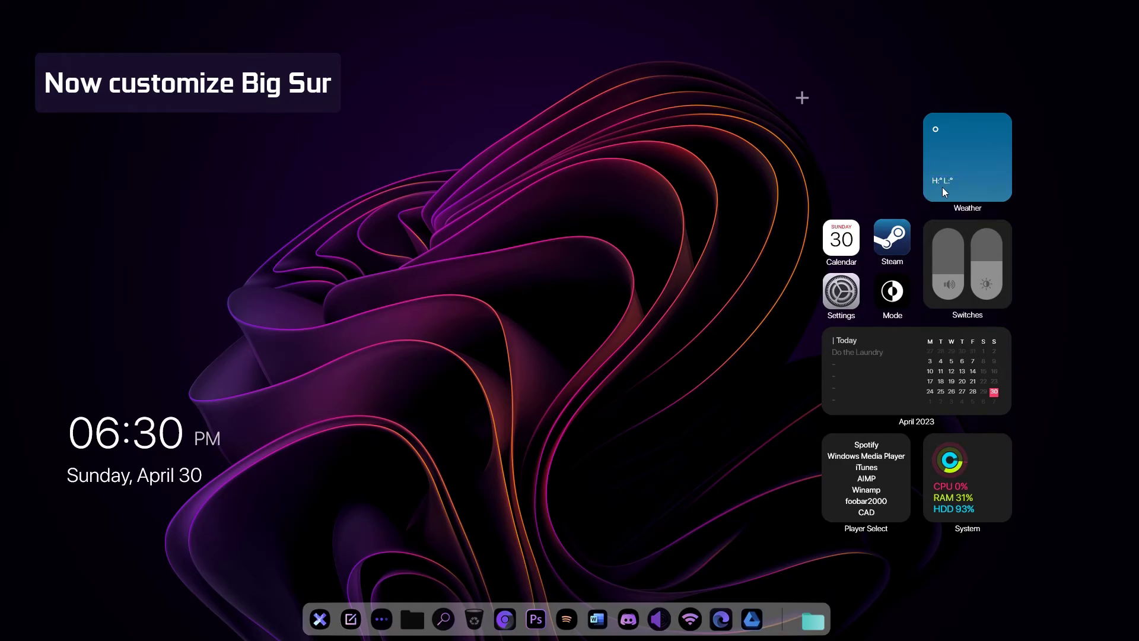
right_click(981, 151)
left_click(1009, 182)
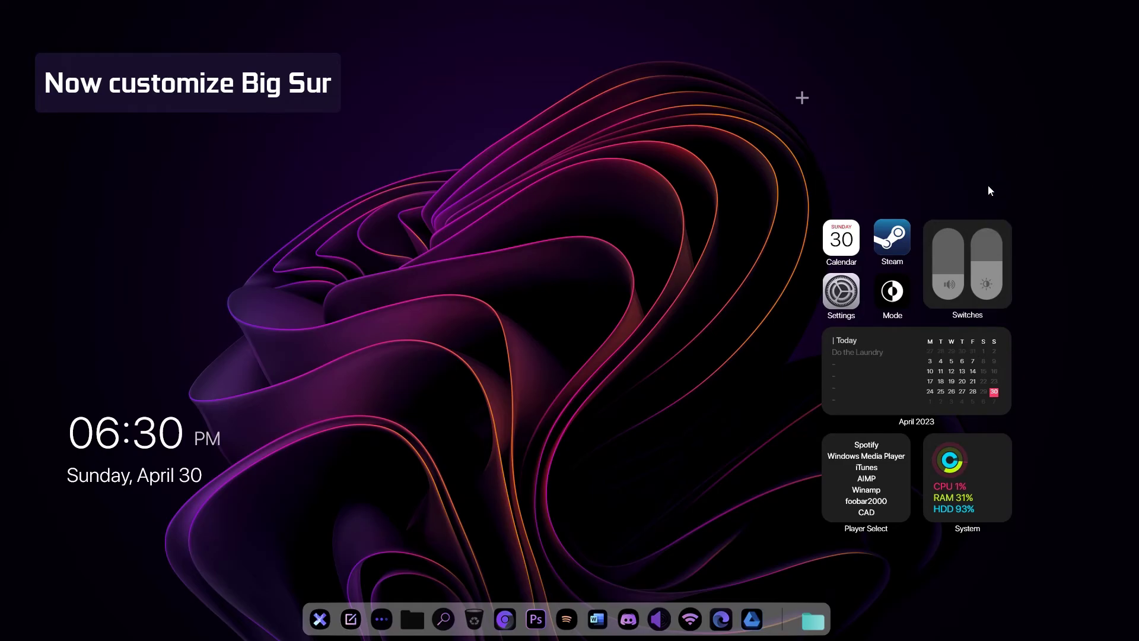
- Close the Steam, Calendar, Settings and Mode shortcut widgets
right_click(906, 239)
left_click(935, 251)
right_click(842, 235)
left_click(871, 249)
right_click(846, 286)
left_click(877, 305)
right_click(899, 294)
- Close the Switches and System widgets
right_click(946, 257)
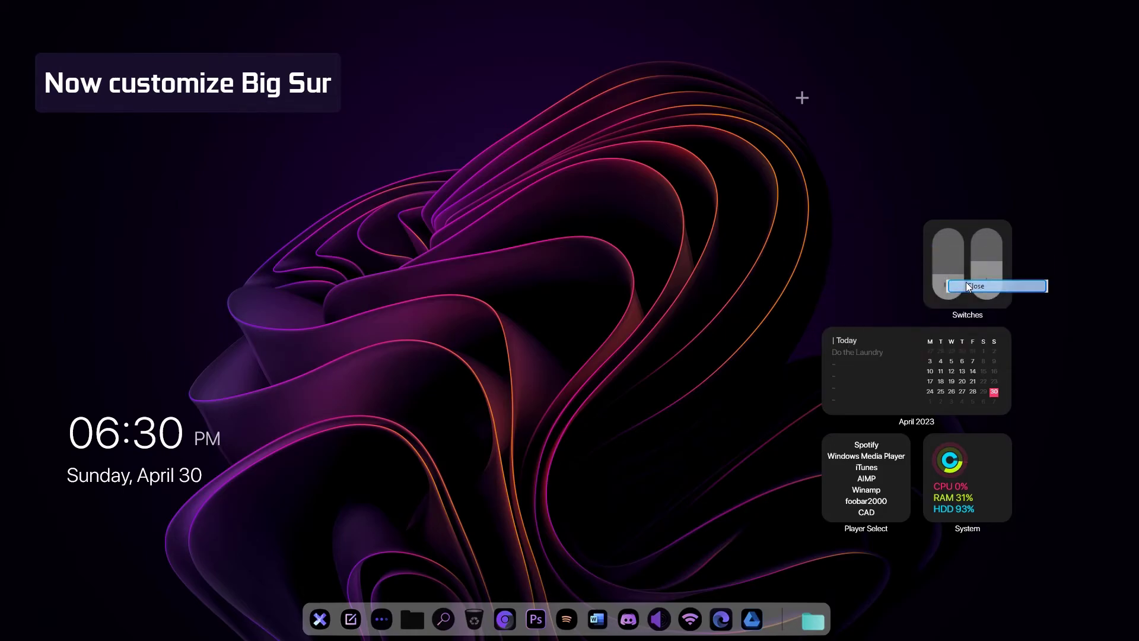
left_click(1035, 321)
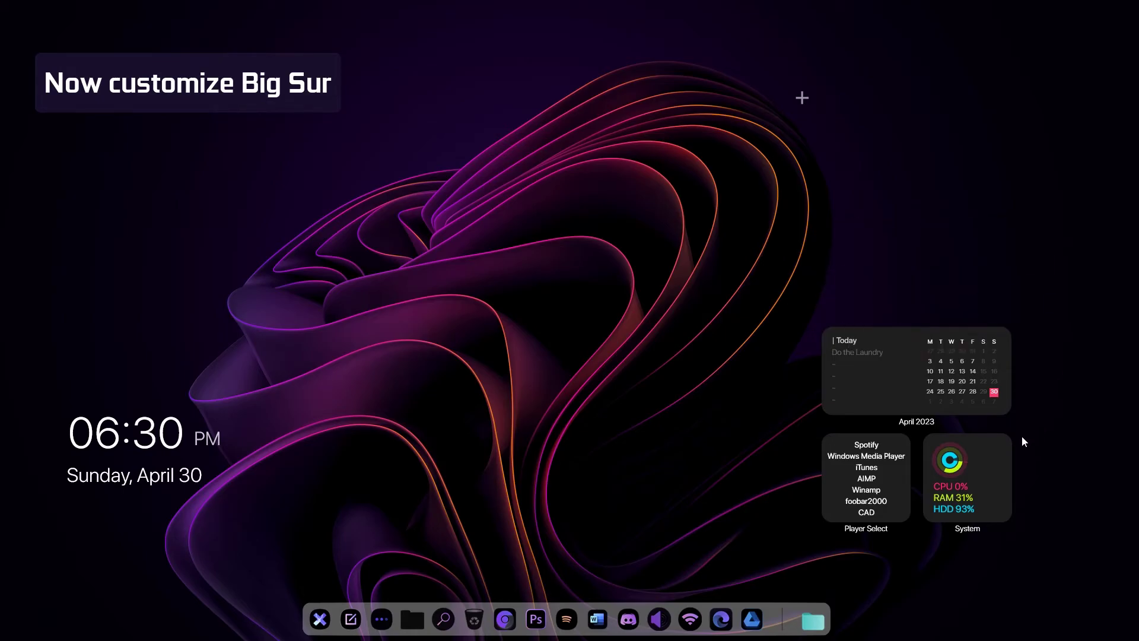
right_click(975, 461)
left_click(1008, 494)
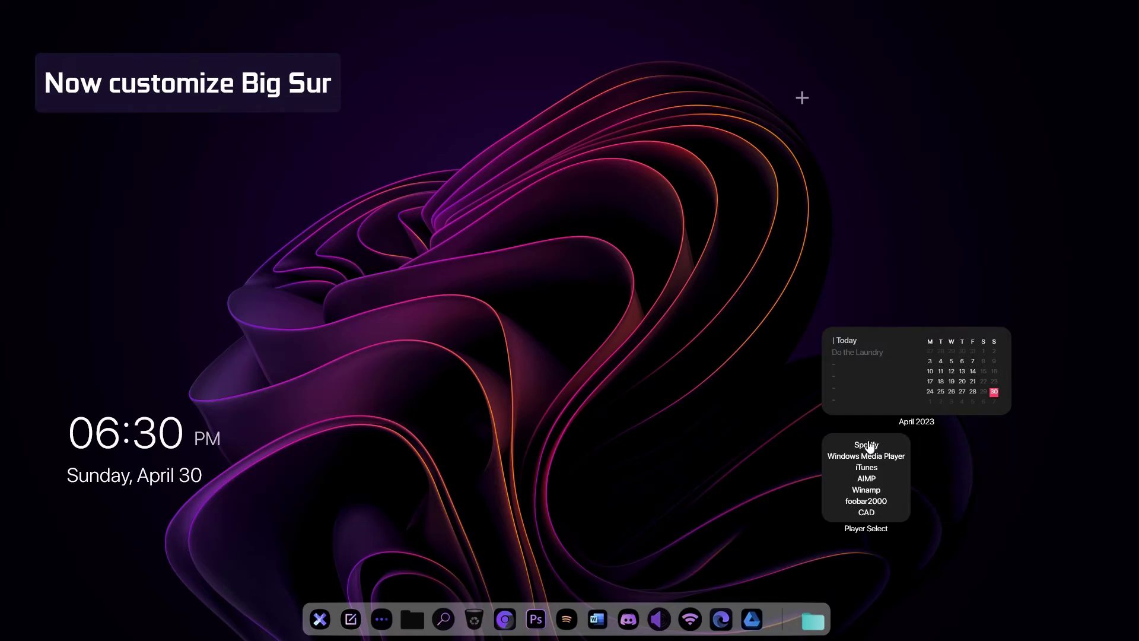
- Choose Spotify in the Player Select widget and switch the player to its wide version
left_click(869, 446)
right_click(888, 464)
left_click(924, 480)
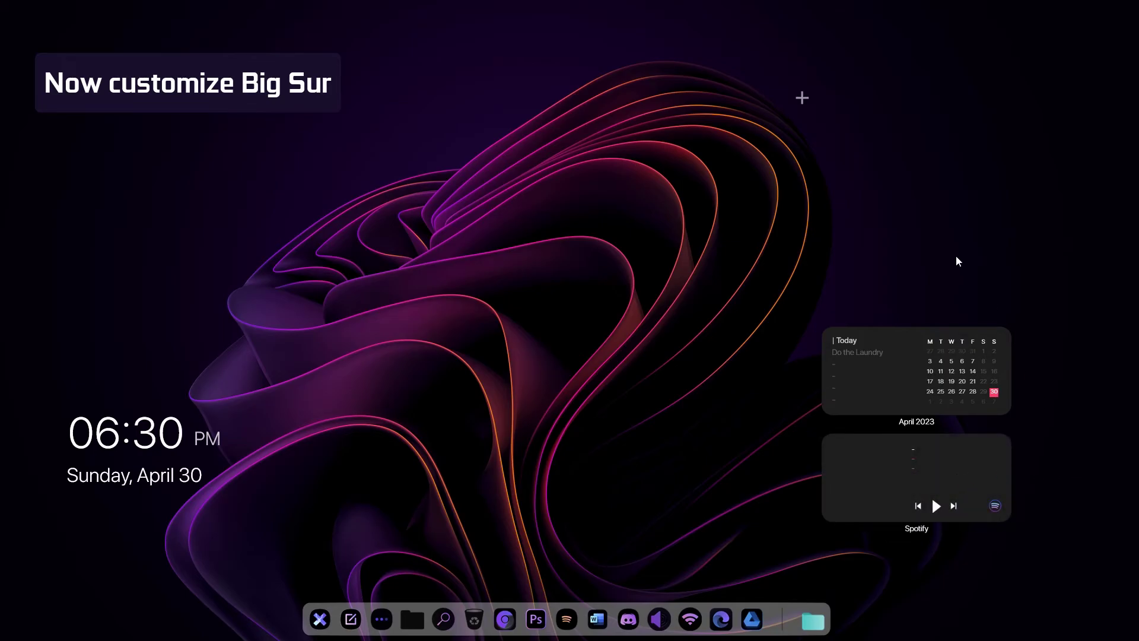
- Move the monthly calendar and Spotify widgets closer to the desktop's right edge, keeping them stacked and aligned
left_click_drag(956, 353, 1031, 343)
left_click_drag(973, 457, 1047, 446)
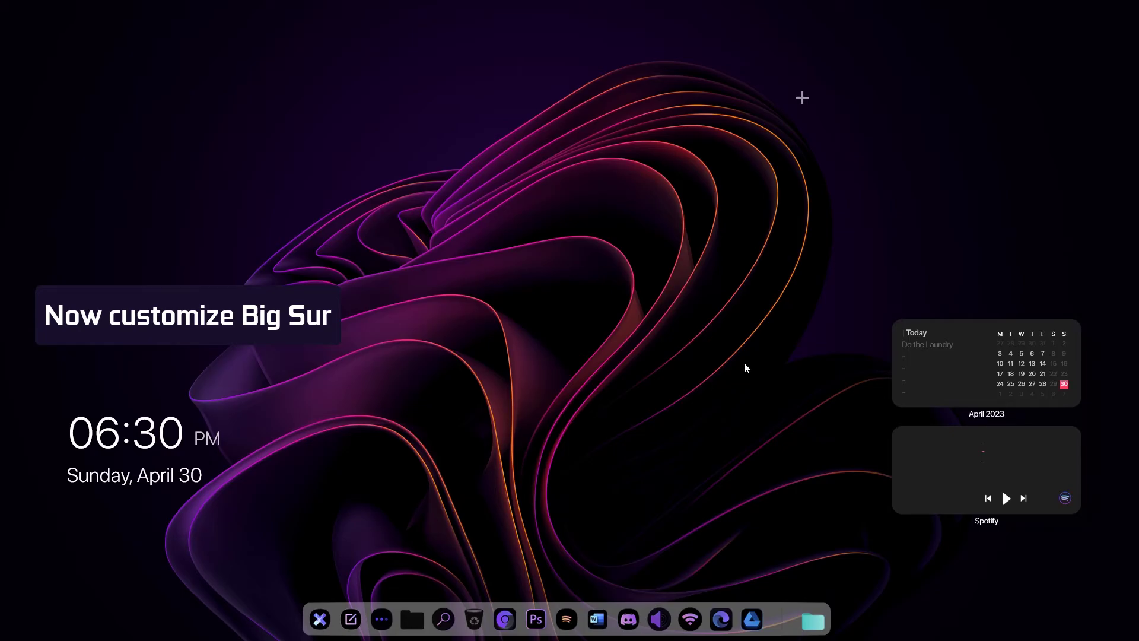
- Add Lightroom, OneNote and Skype shortcuts to the desktop from the Big Sur add-items window
left_click(802, 99)
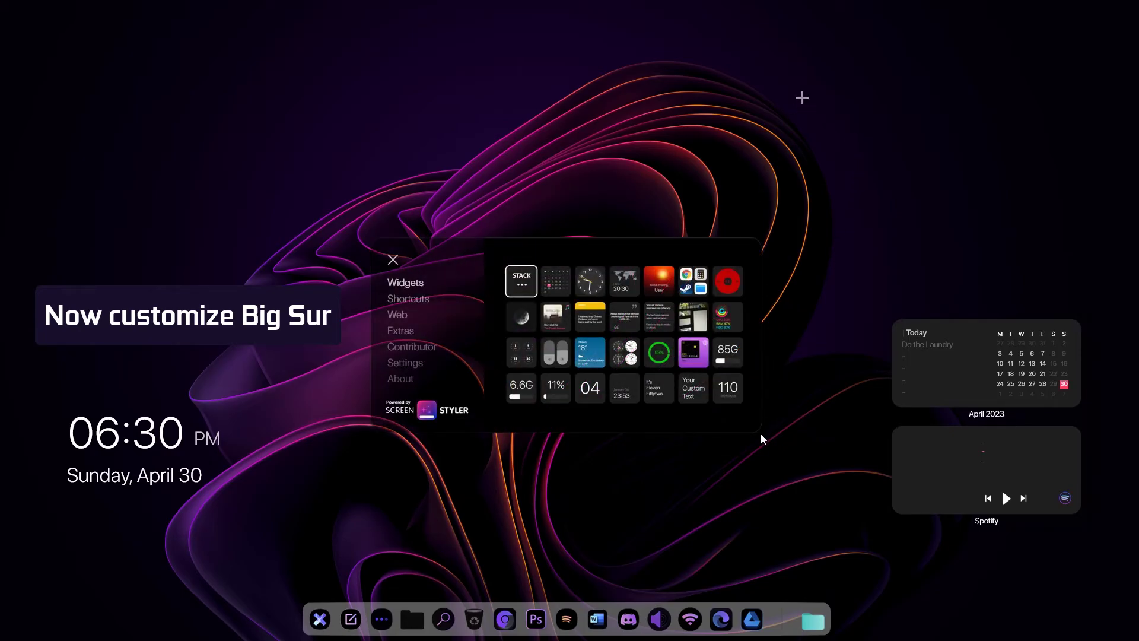
left_click(422, 301)
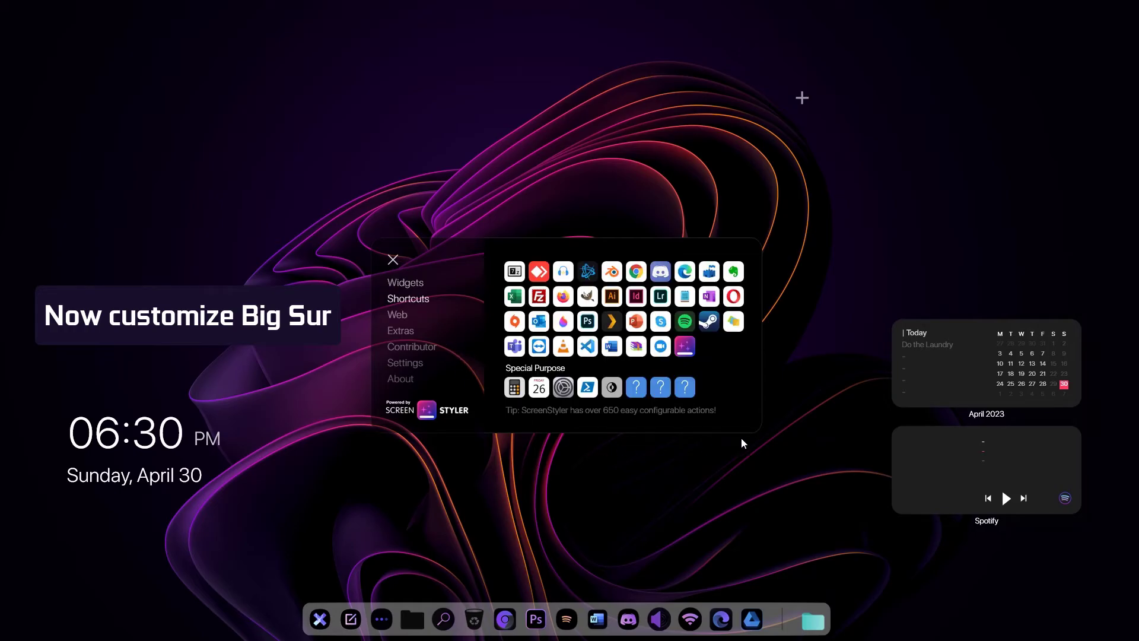
left_click(661, 297)
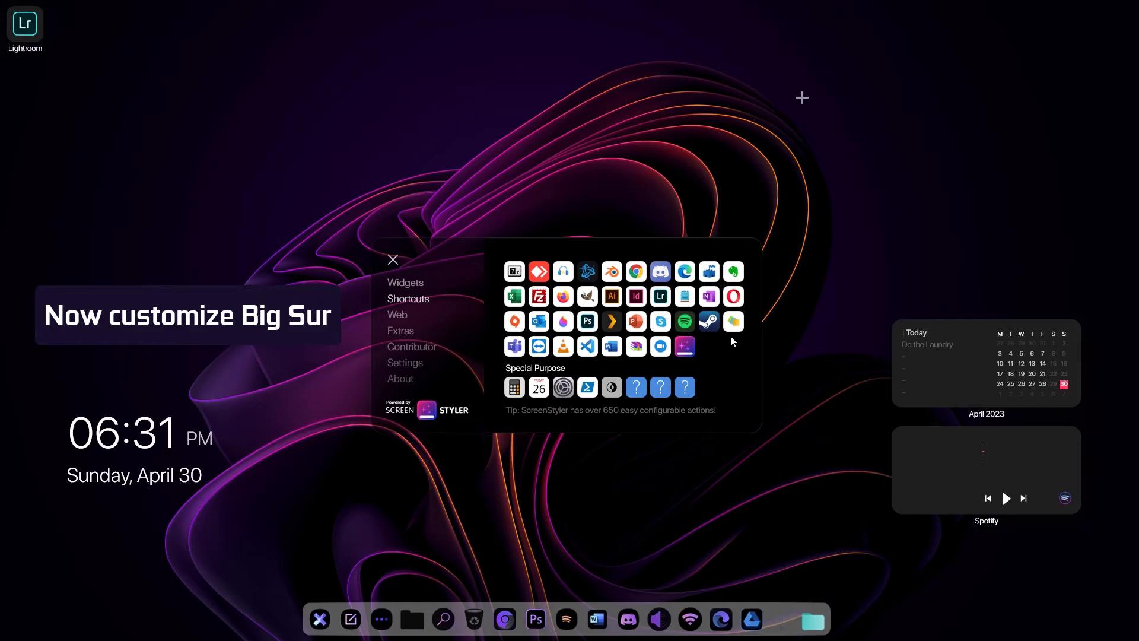
left_click(712, 302)
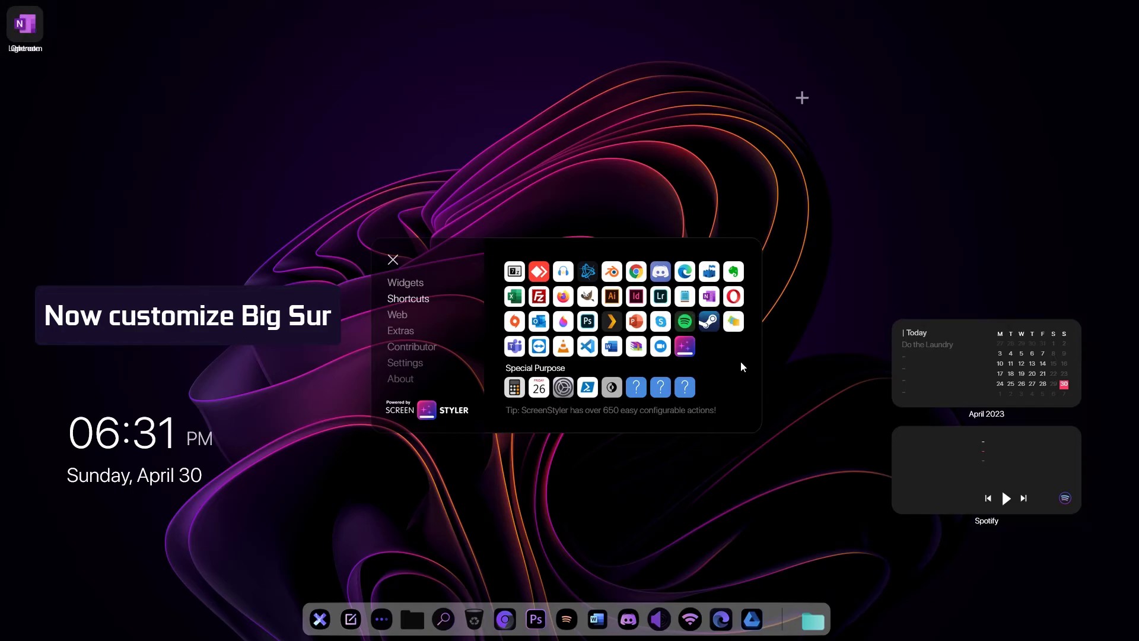
left_click(661, 322)
- Arrange the Lightroom, Skype and OneNote shortcuts in a row above the calendar widget, leaving a gap after Lightroom
left_click_drag(41, 22, 877, 181)
left_click_drag(39, 30, 907, 142)
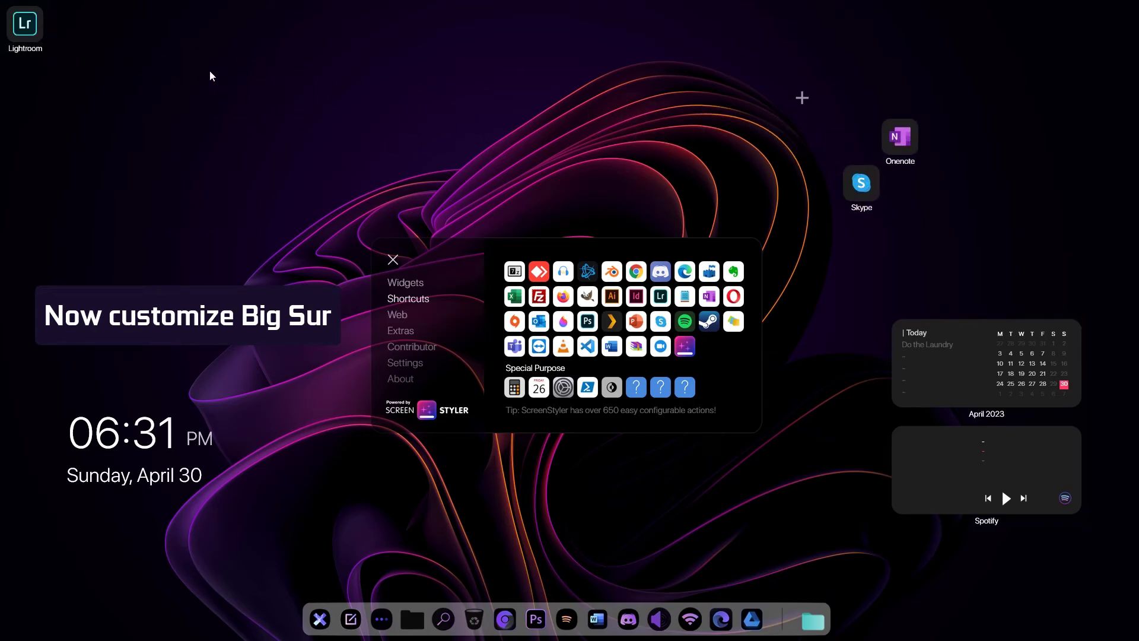
left_click_drag(21, 25, 1053, 142)
left_click_drag(851, 139, 906, 131)
left_click_drag(869, 194, 1013, 151)
left_click_drag(904, 137, 905, 148)
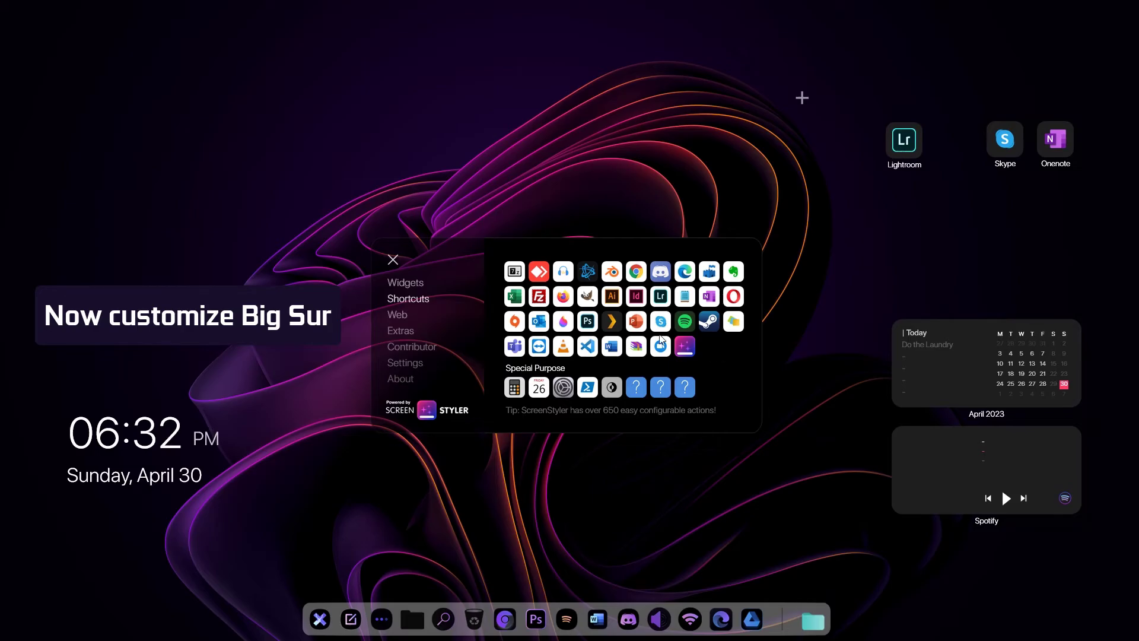
- Add a BattleNet shortcut and place it between the Lightroom and Skype shortcuts
left_click(589, 272)
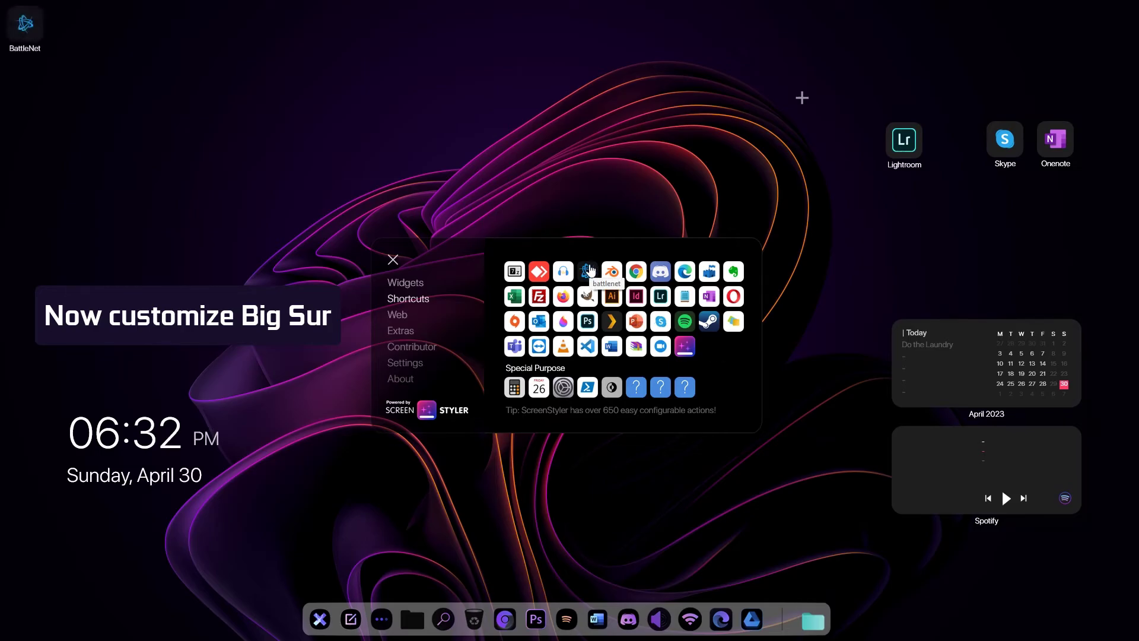
left_click_drag(37, 26, 966, 158)
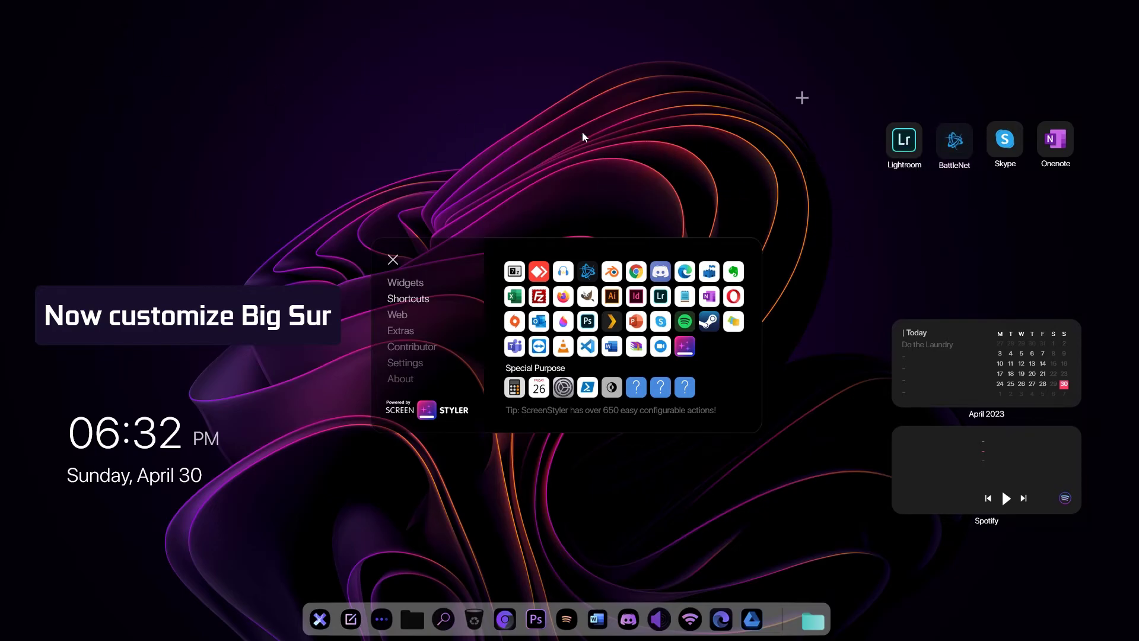
- Turn on Hide Labels in the Big Sur settings
left_click(403, 364)
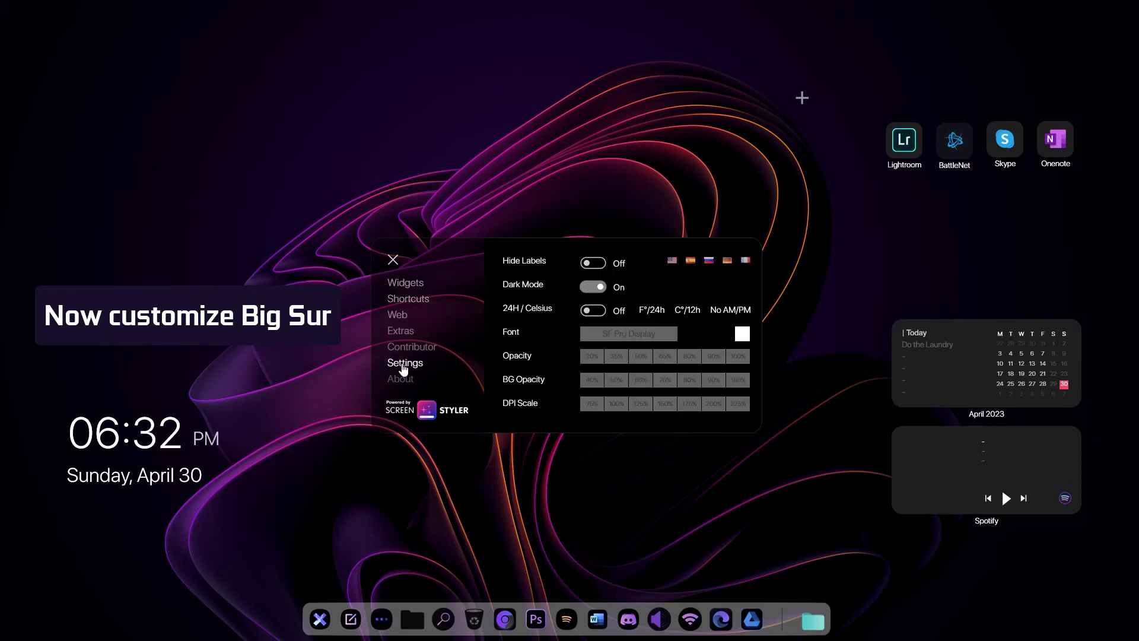
left_click(601, 261)
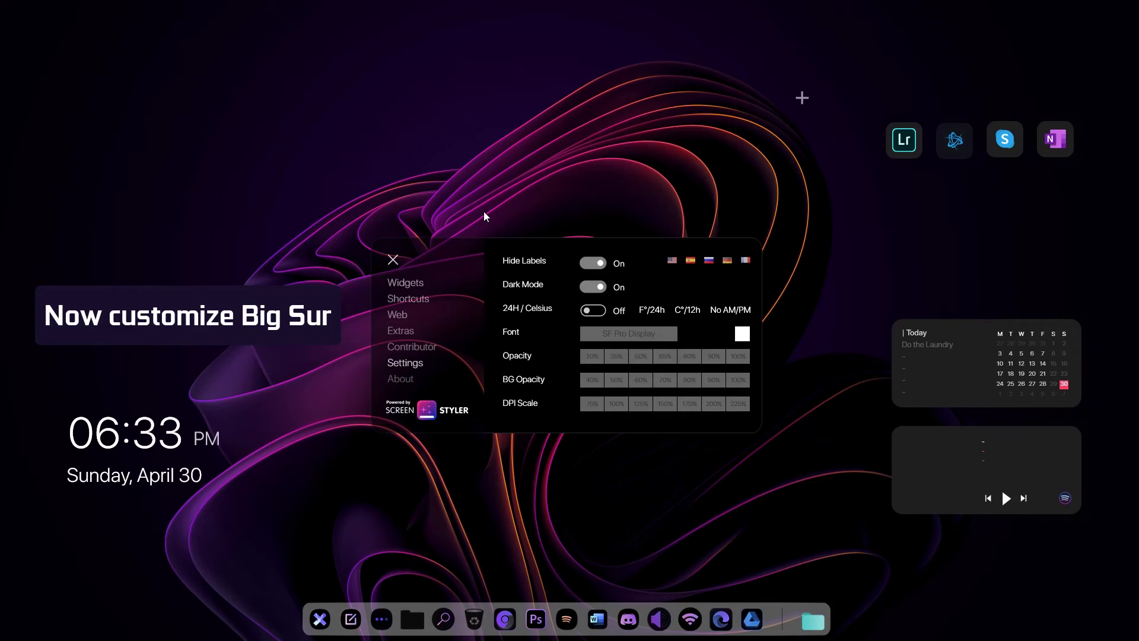
- Add the 85G disk-space widget and the 6.6G memory widget from the widget collection to the desktop
left_click(415, 283)
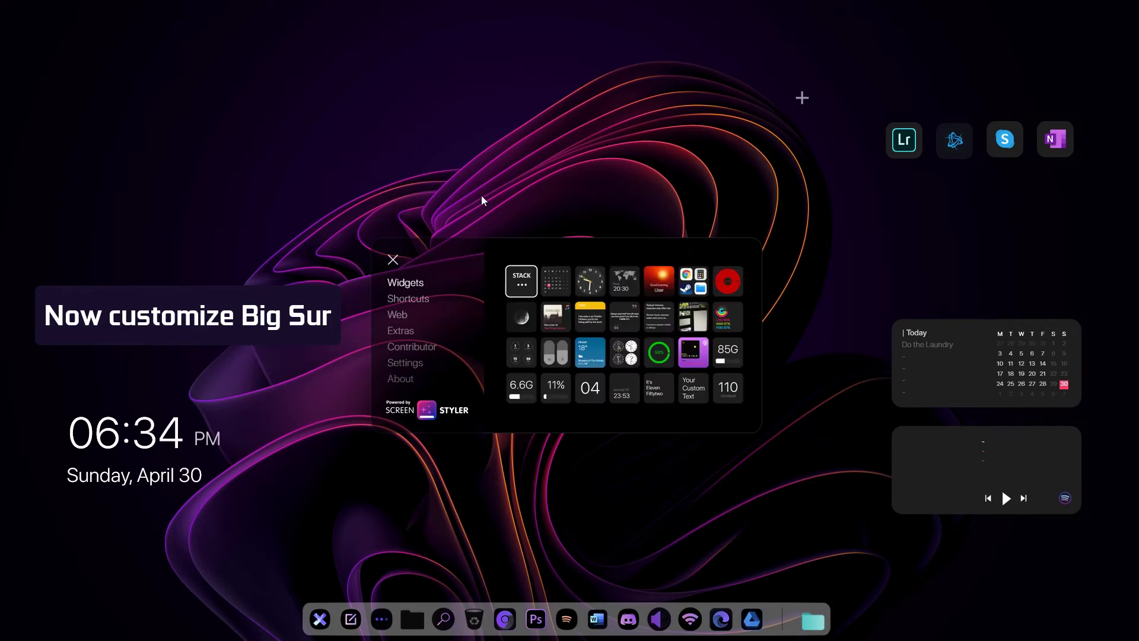
left_click(735, 355)
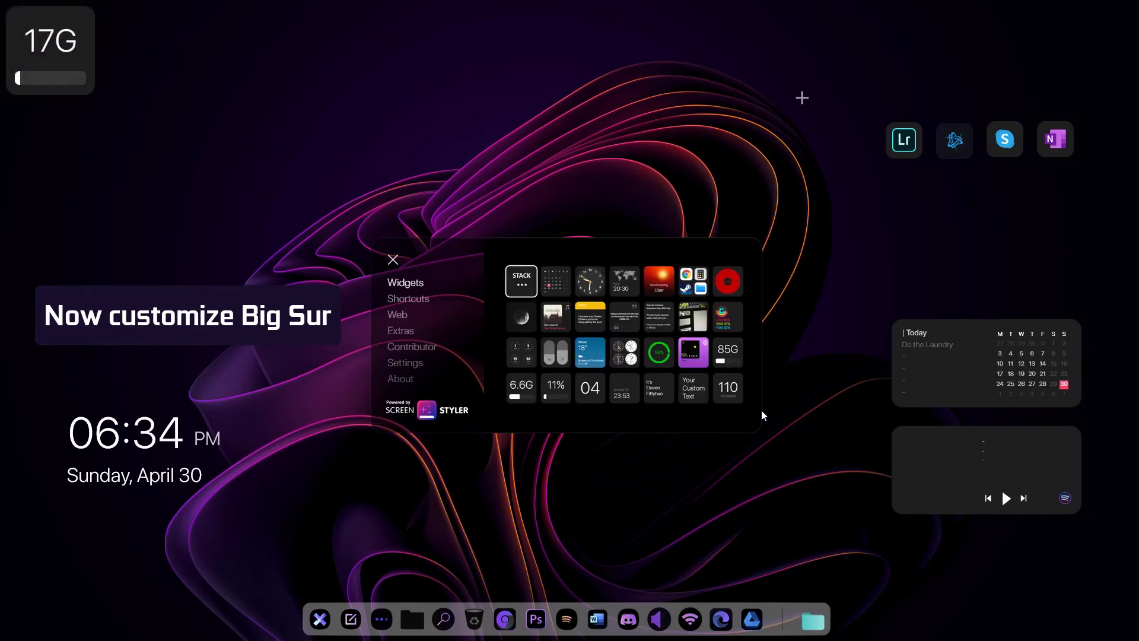
left_click(527, 394)
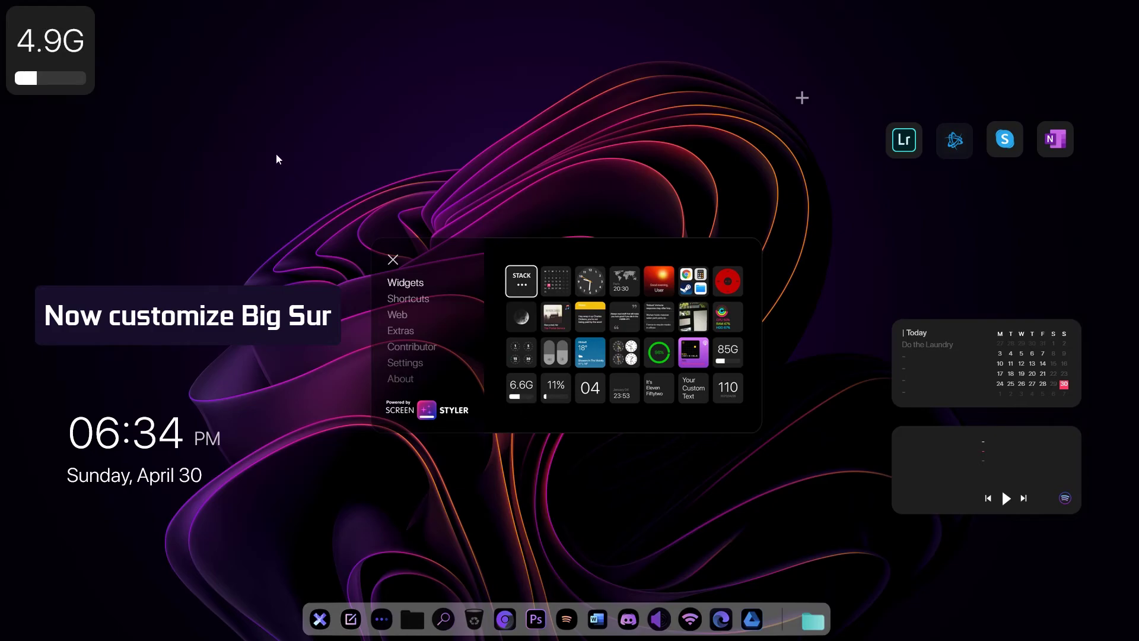
- Place the memory and disk-space widgets side by side between the app shortcuts and the calendar widget
left_click_drag(77, 51, 956, 239)
left_click_drag(62, 57, 1044, 239)
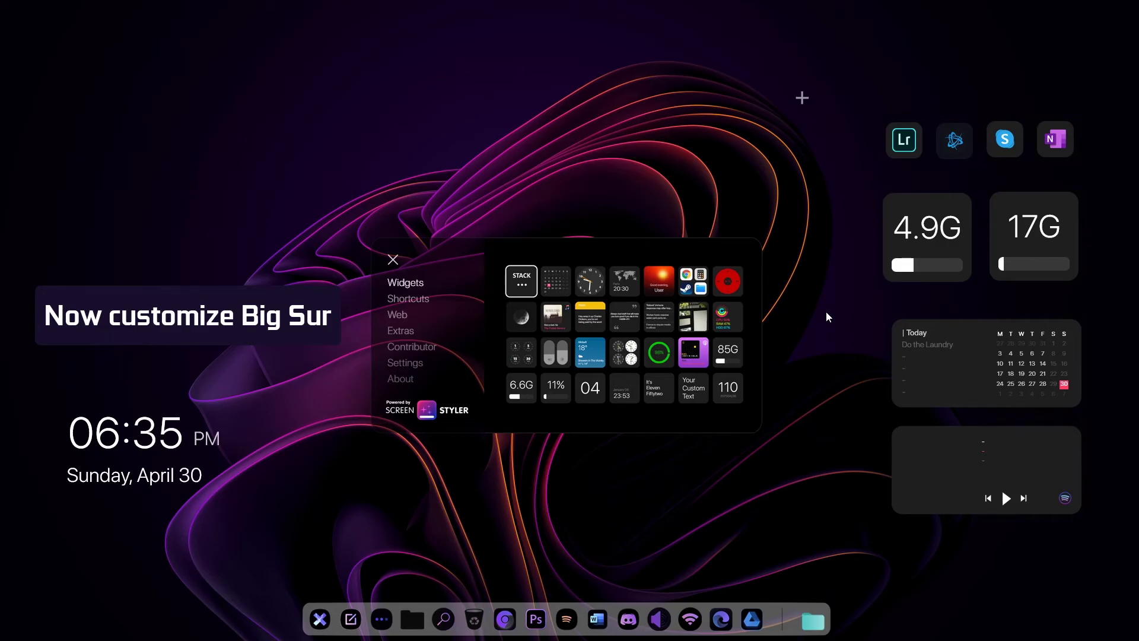
- Add the rounded background panel from the Big Sur extras and move it to the open area beside the widgets
left_click(402, 332)
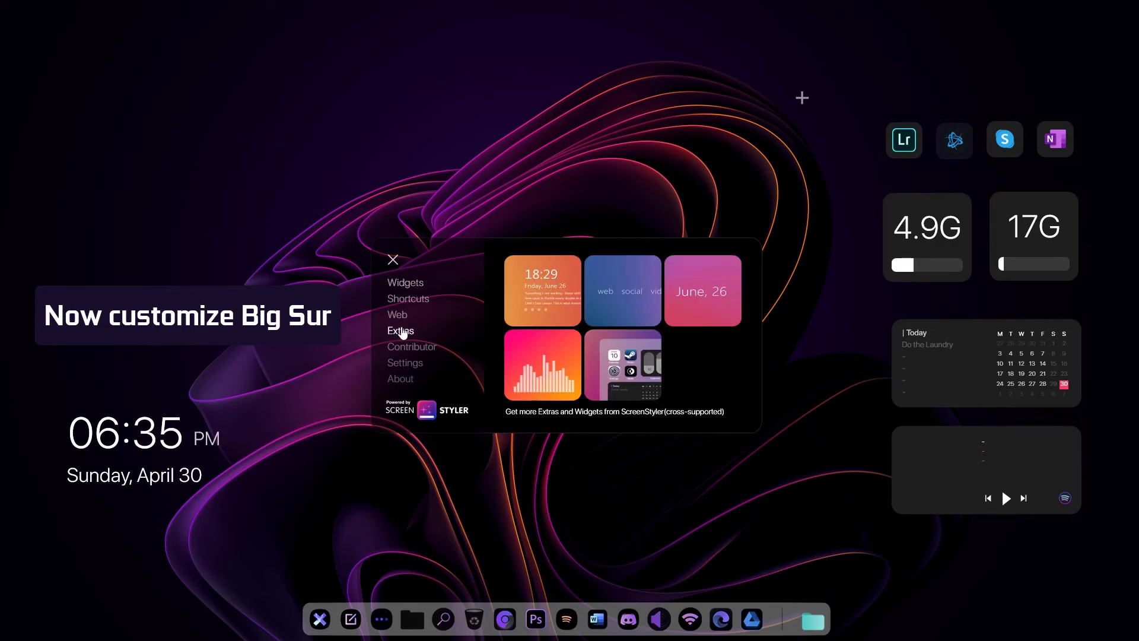
left_click(637, 365)
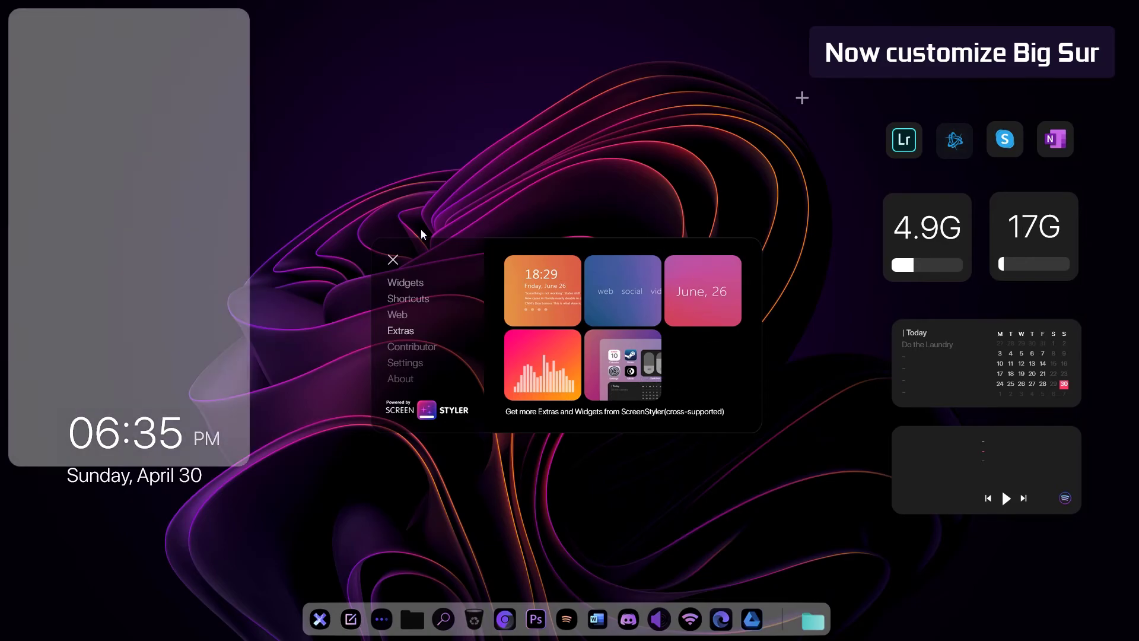
left_click(393, 260)
left_click_drag(251, 236, 723, 294)
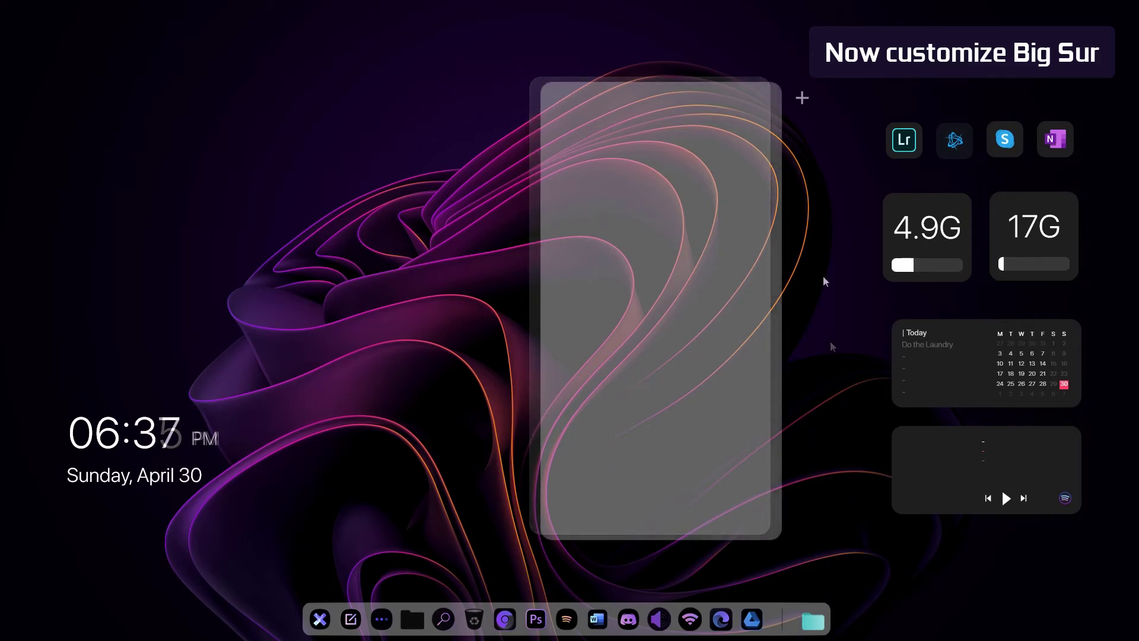
- Set the rounded background panel's width to 400 pixels
right_click(663, 203)
left_click(693, 211)
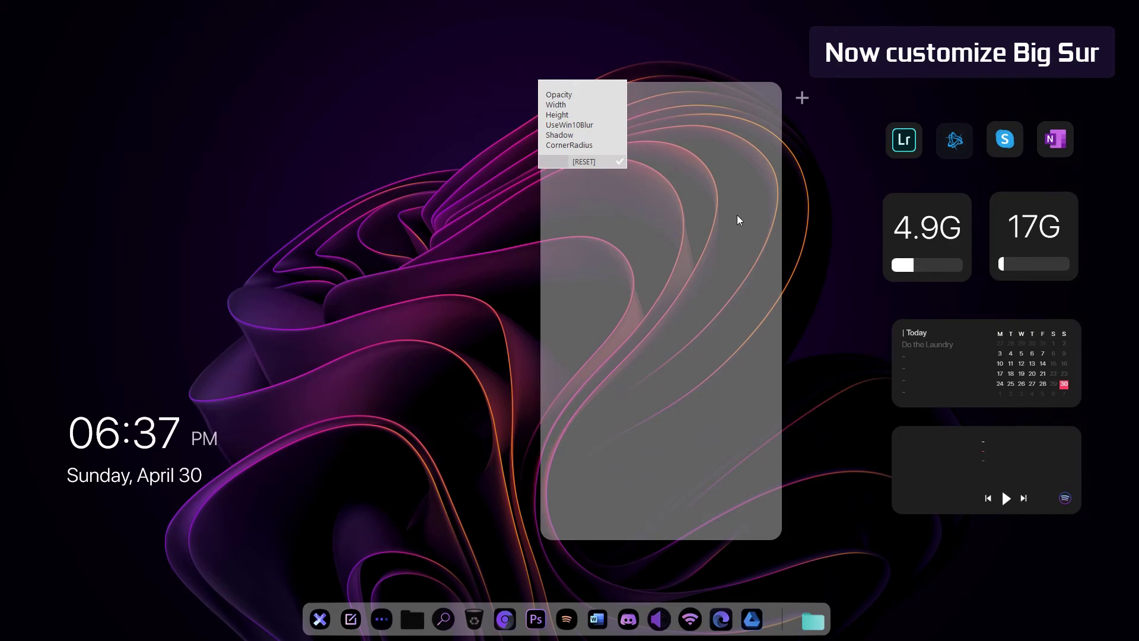
left_click(556, 105)
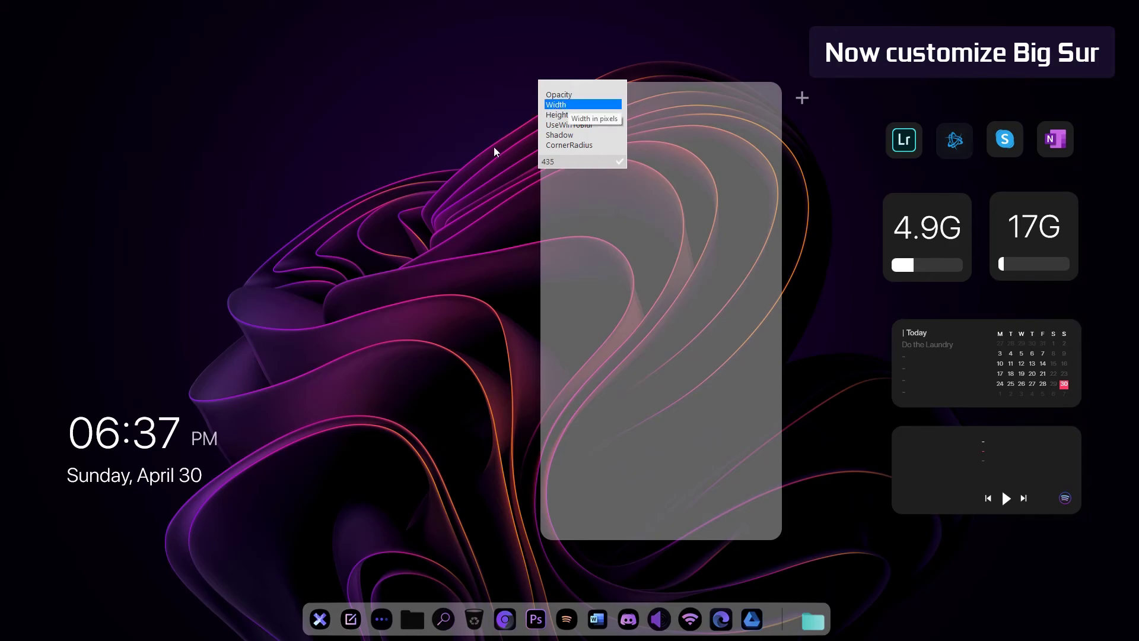
left_click_drag(557, 160, 547, 162)
type("00")
left_click(620, 161)
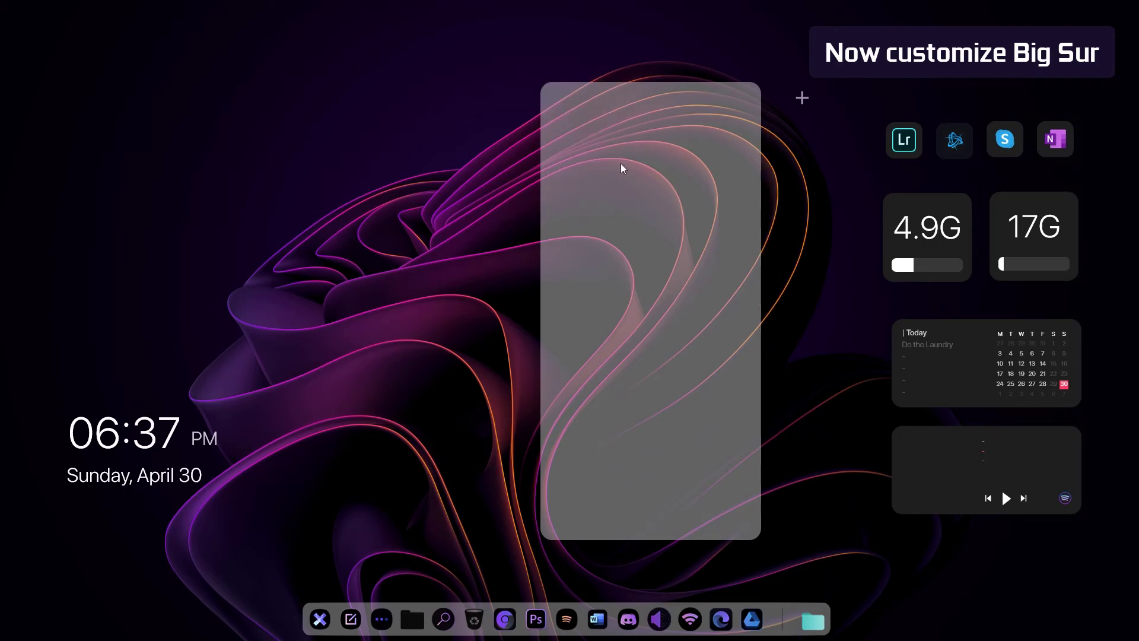
- Set the rounded background panel's height to 715 pixels
right_click(656, 162)
left_click(667, 178)
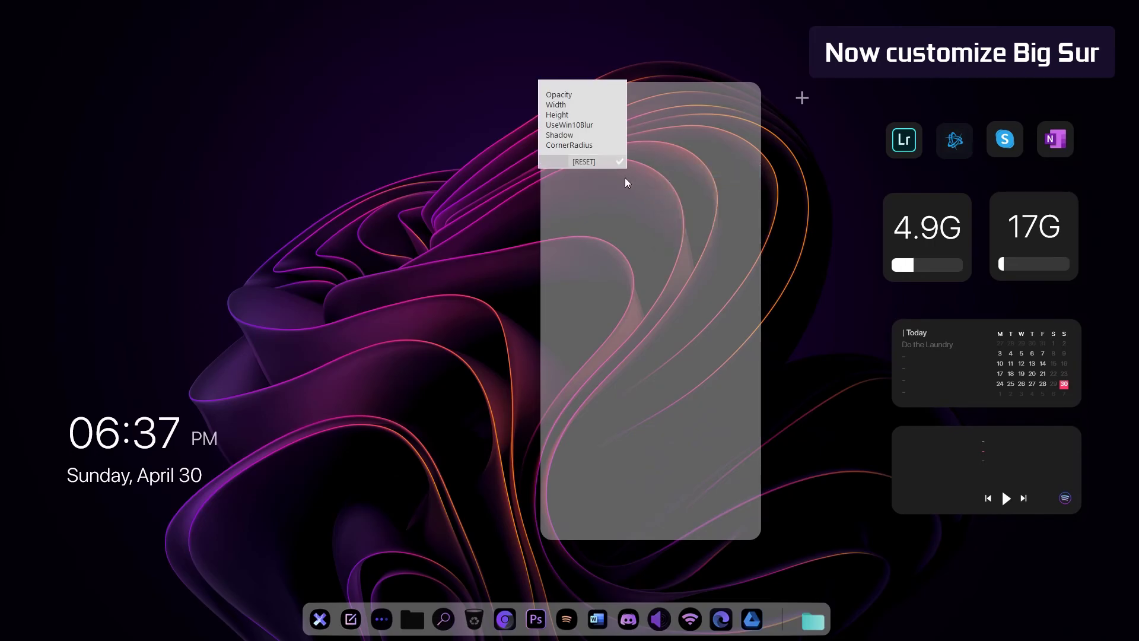
left_click(563, 115)
double_click(559, 161)
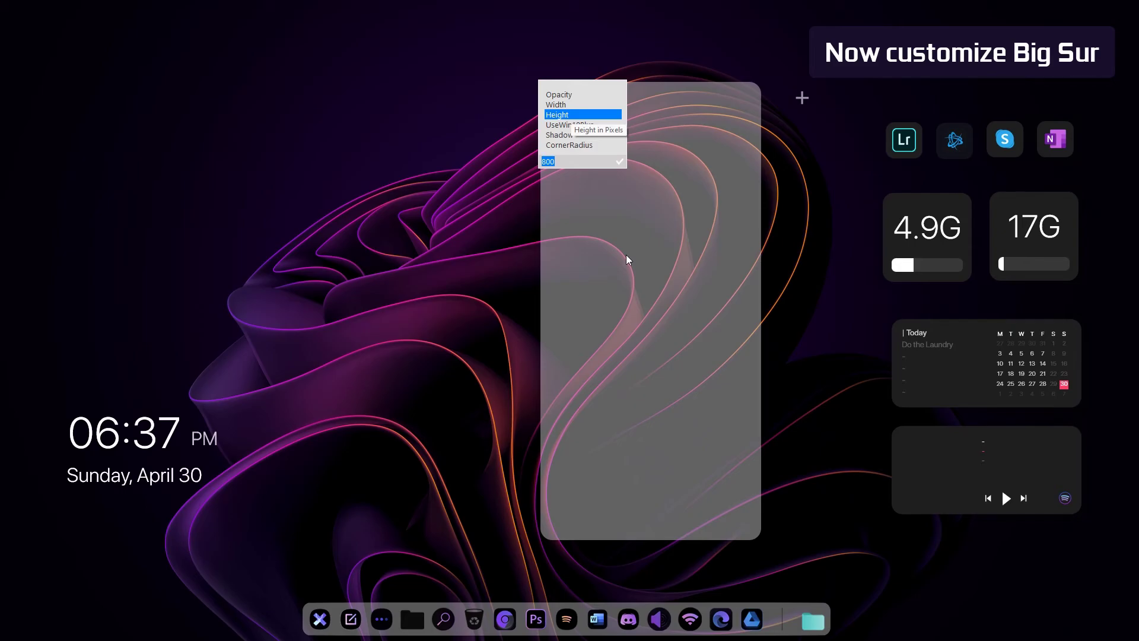
type("715")
left_click(619, 161)
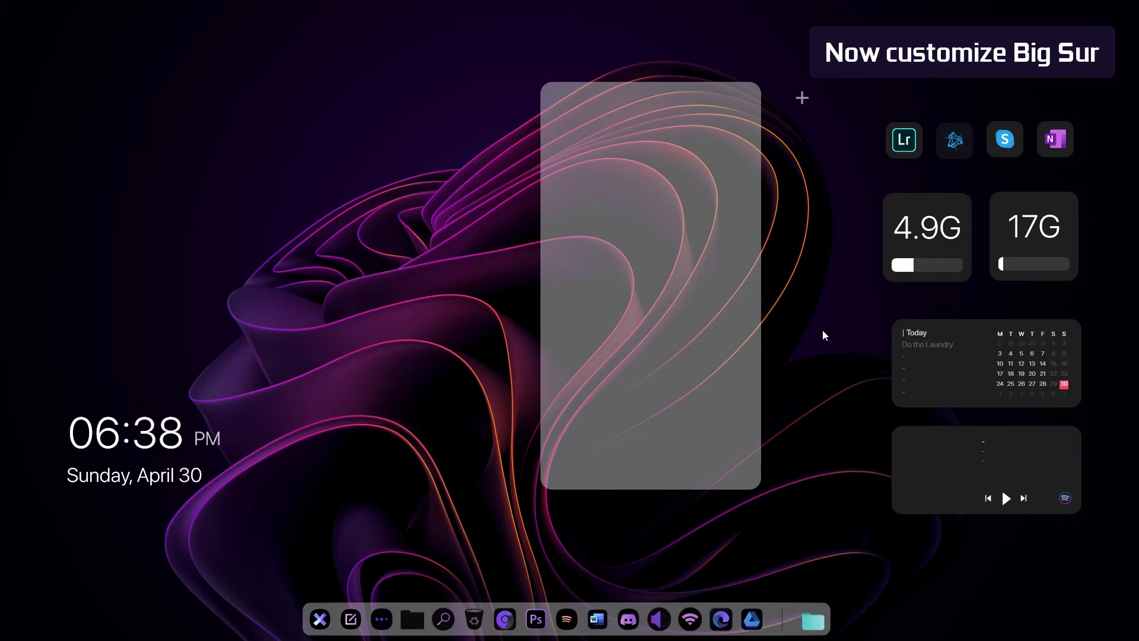
- Edit the background panel's skin file so ColorSkin is 15,15,15,200, save it and close the editor
right_click(625, 194)
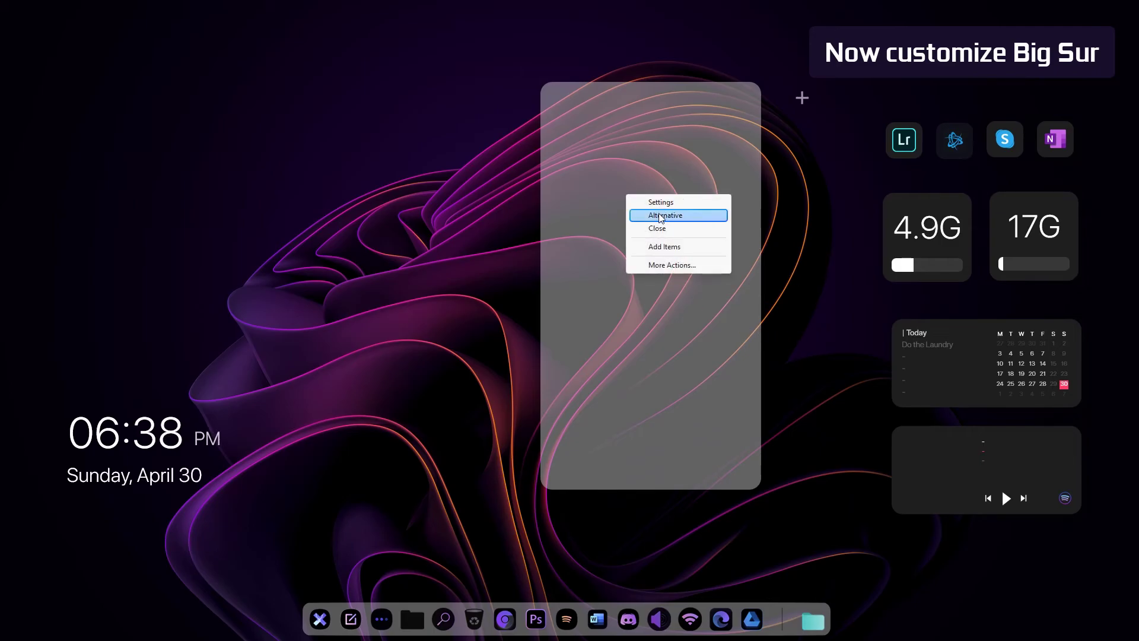
left_click(667, 265)
left_click(733, 368)
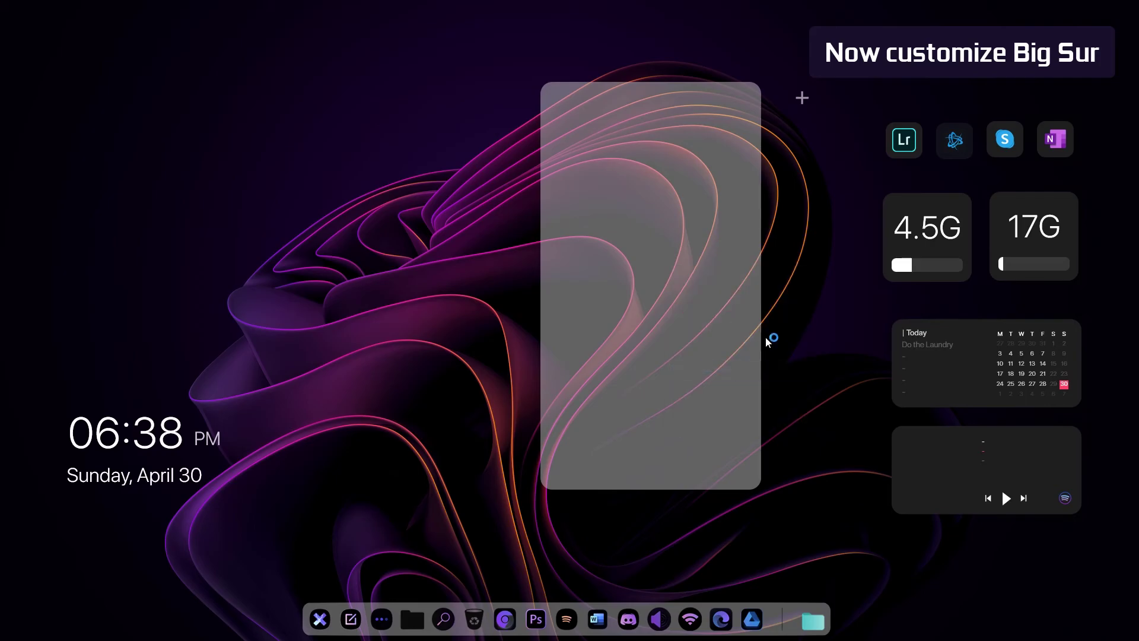
scroll(723, 345, "down", 10)
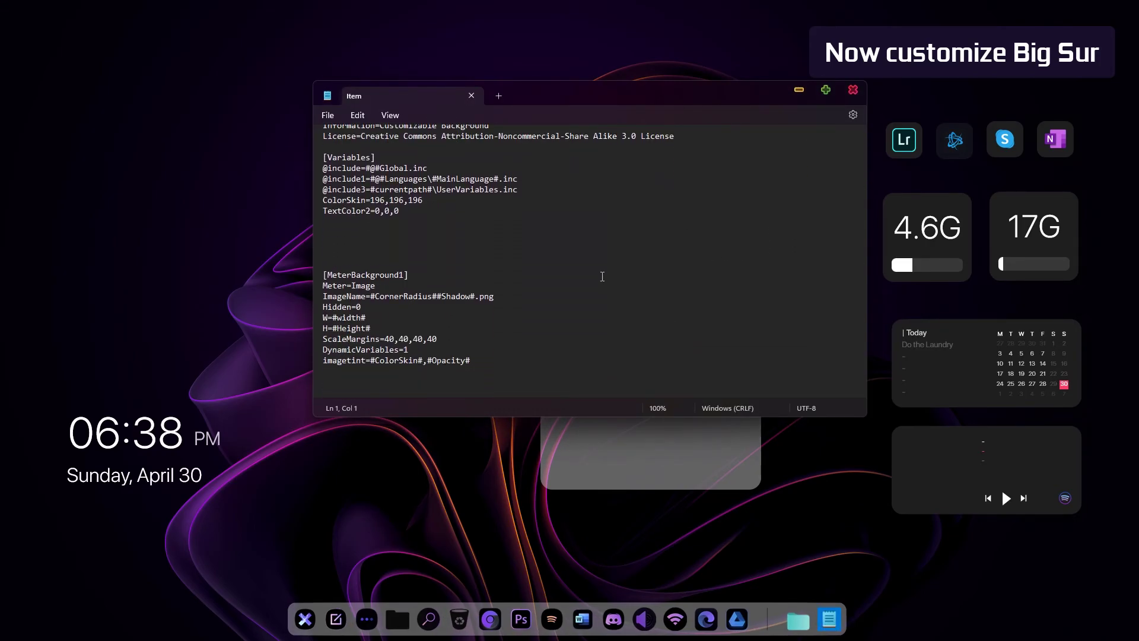
left_click_drag(424, 202, 372, 202)
left_click(429, 200)
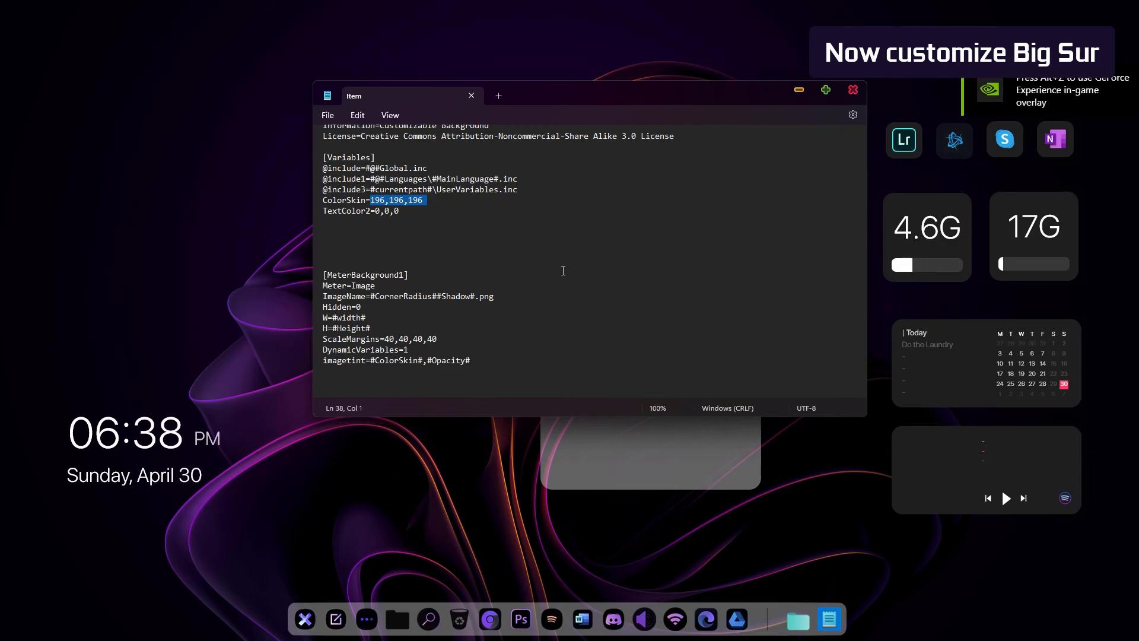
type("15,")
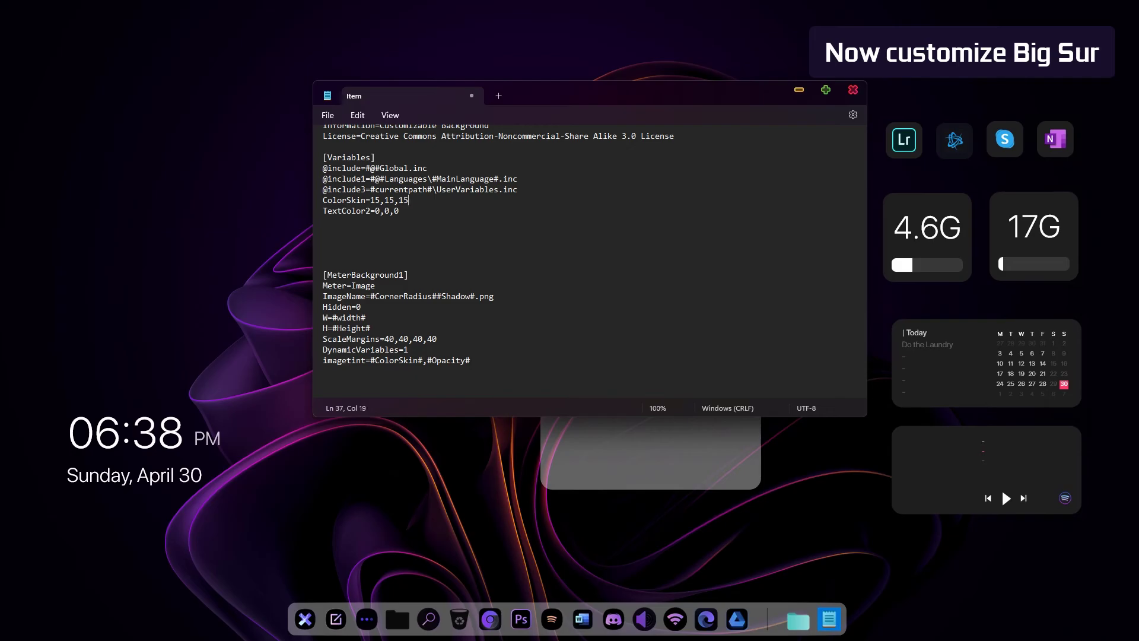
type("15,15,200")
left_click(328, 115)
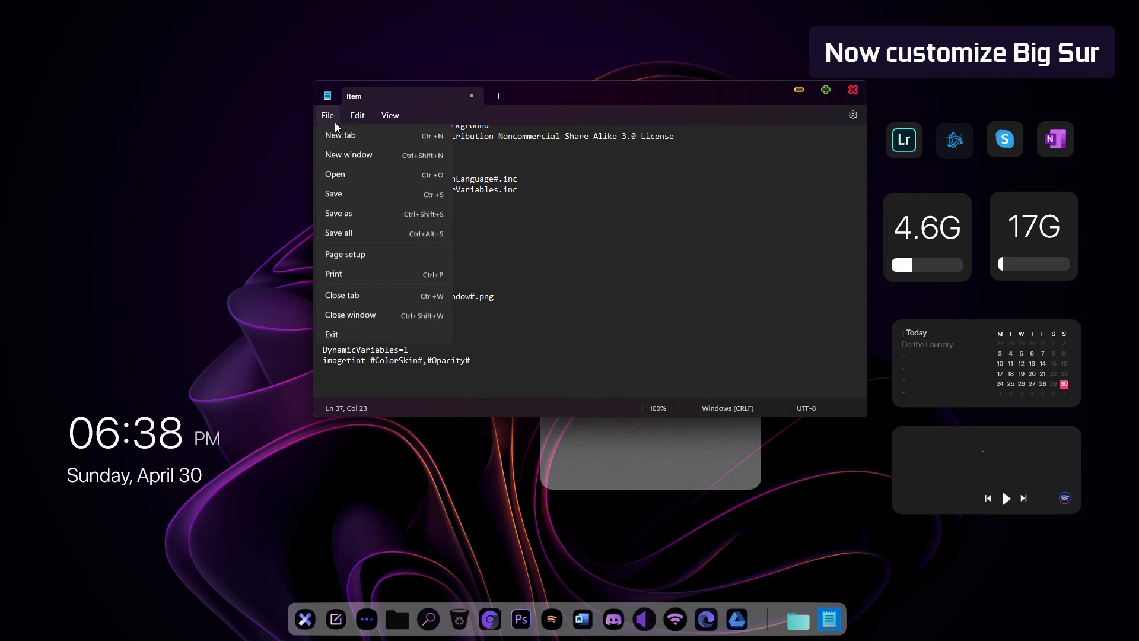
left_click(333, 196)
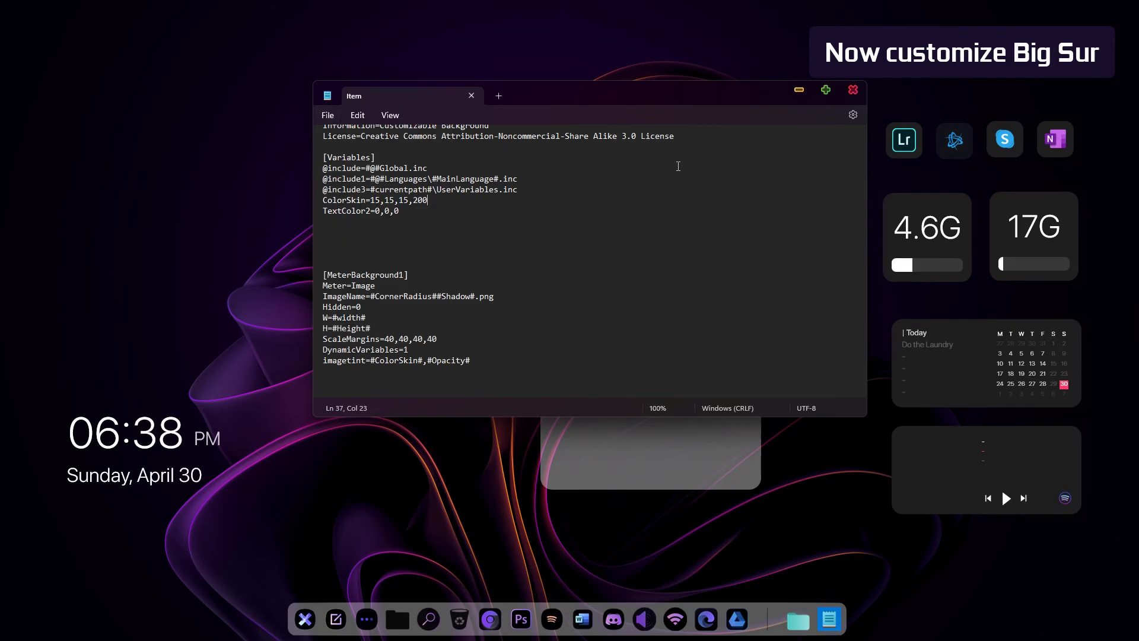
left_click(853, 90)
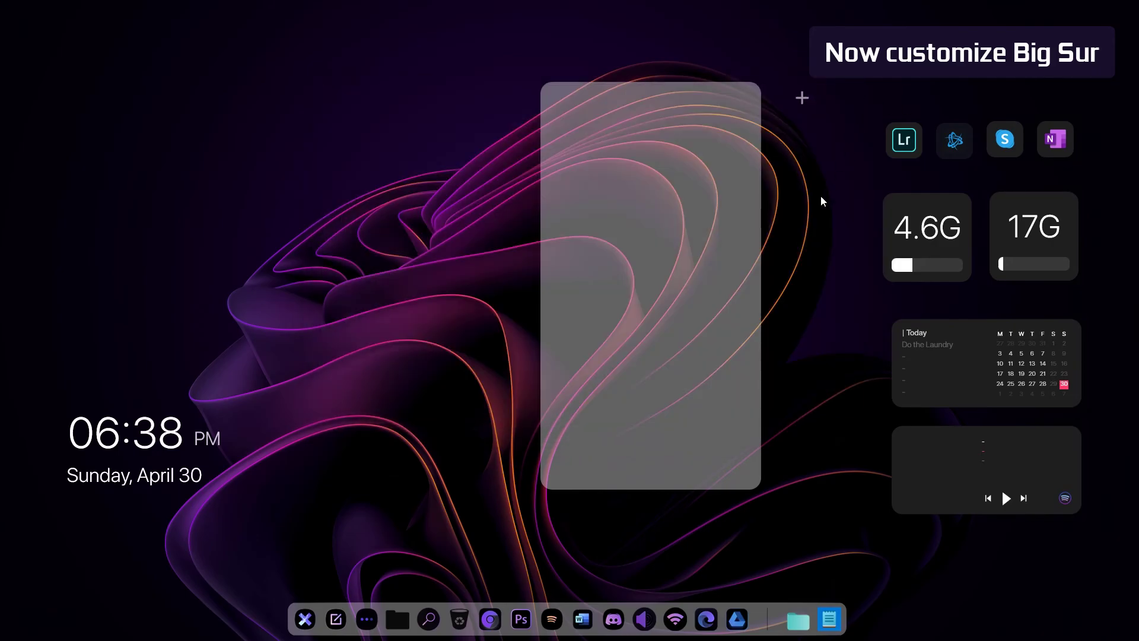
- Refresh the background panel's skin and move the panel behind the app shortcuts and widgets
right_click(721, 211)
left_click(744, 281)
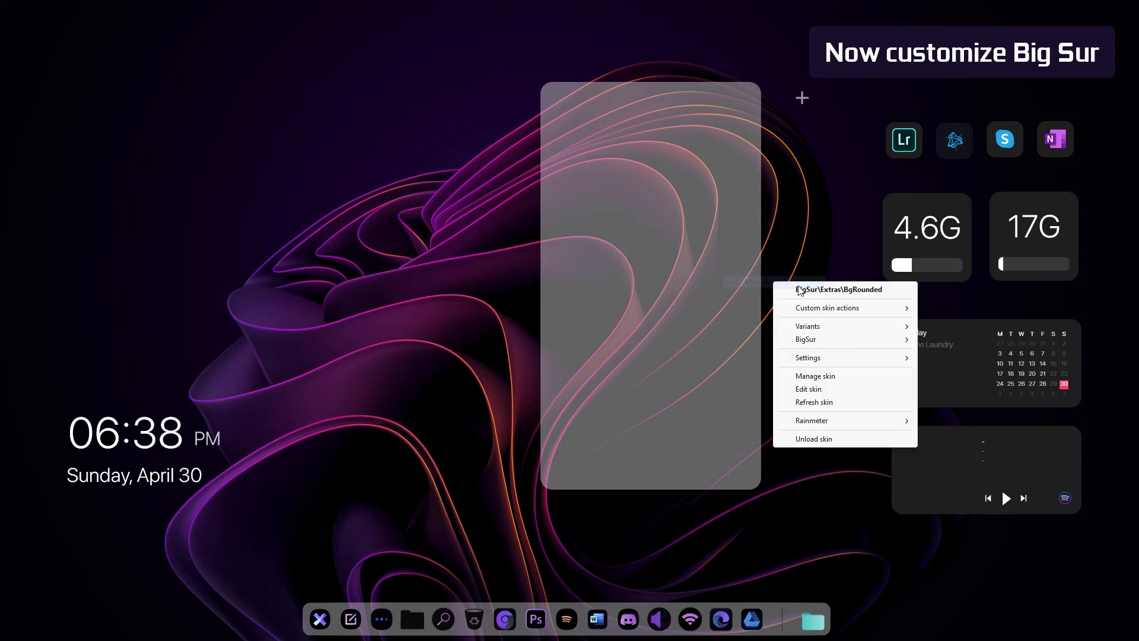
left_click(837, 402)
left_click_drag(728, 279, 1056, 307)
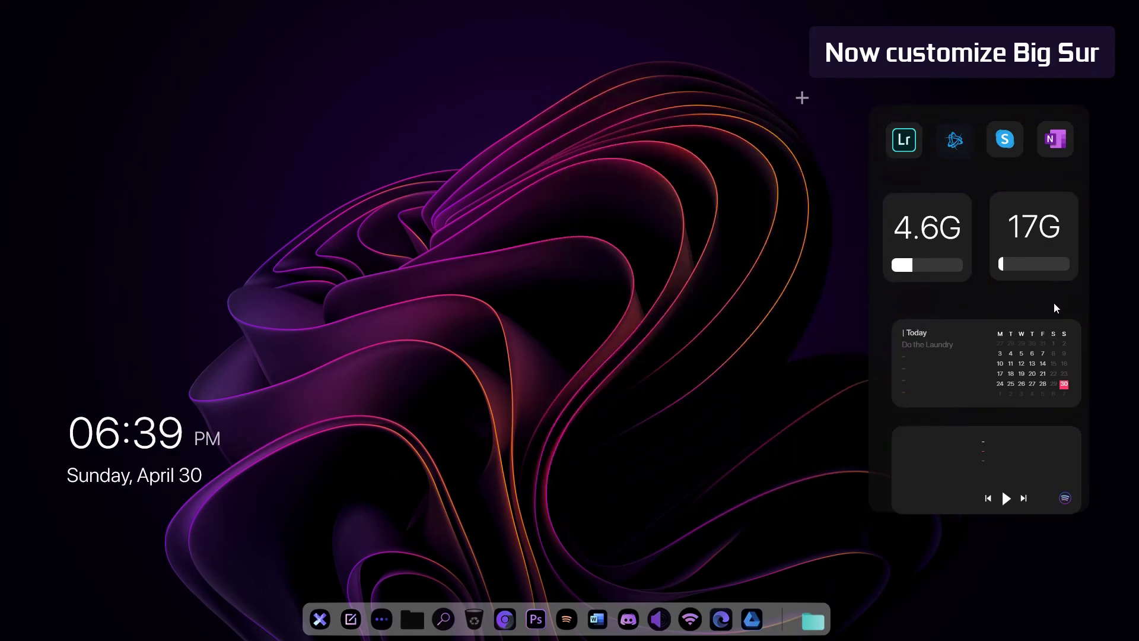
- Shift the memory, disk, calendar and music widgets up within the background panel, and move the plus button above the clock
left_click_drag(954, 220, 954, 199)
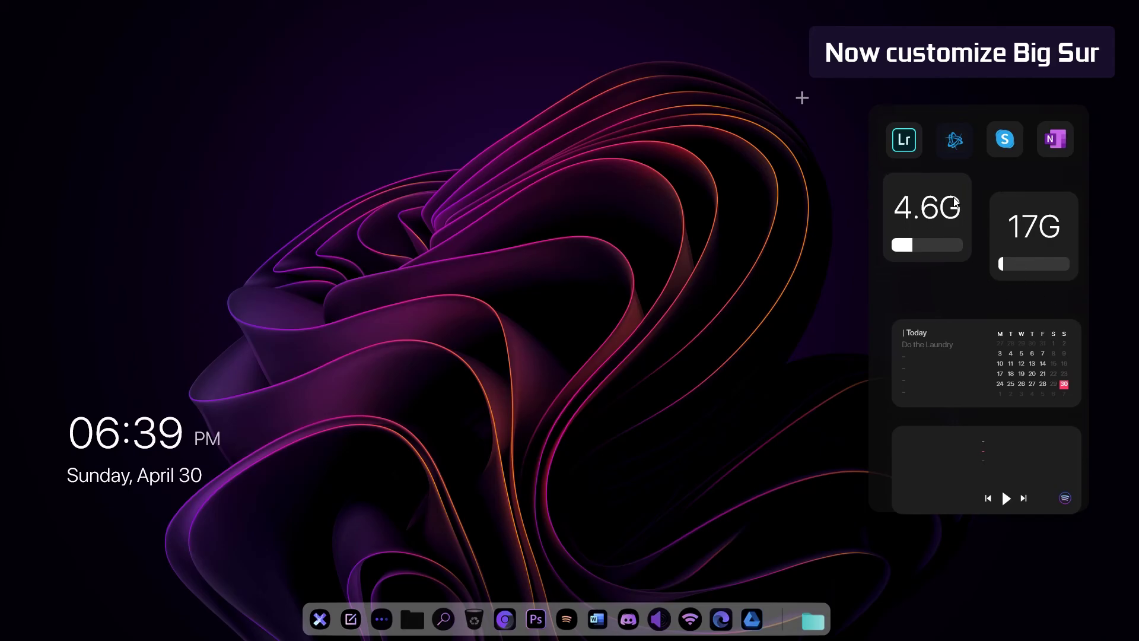
left_click_drag(1027, 213, 1021, 194)
left_click_drag(1002, 333, 992, 294)
left_click_drag(995, 448, 985, 408)
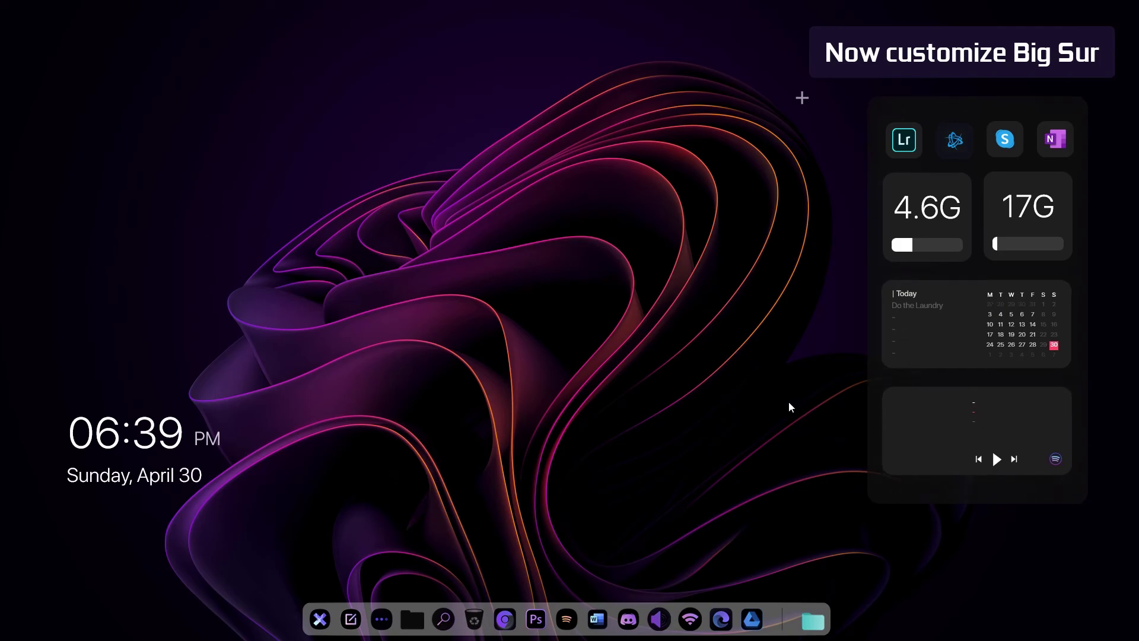
mouse_move(804, 109)
left_mouse_down()
mouse_move(677, 194)
mouse_move(83, 393)
left_mouse_up()
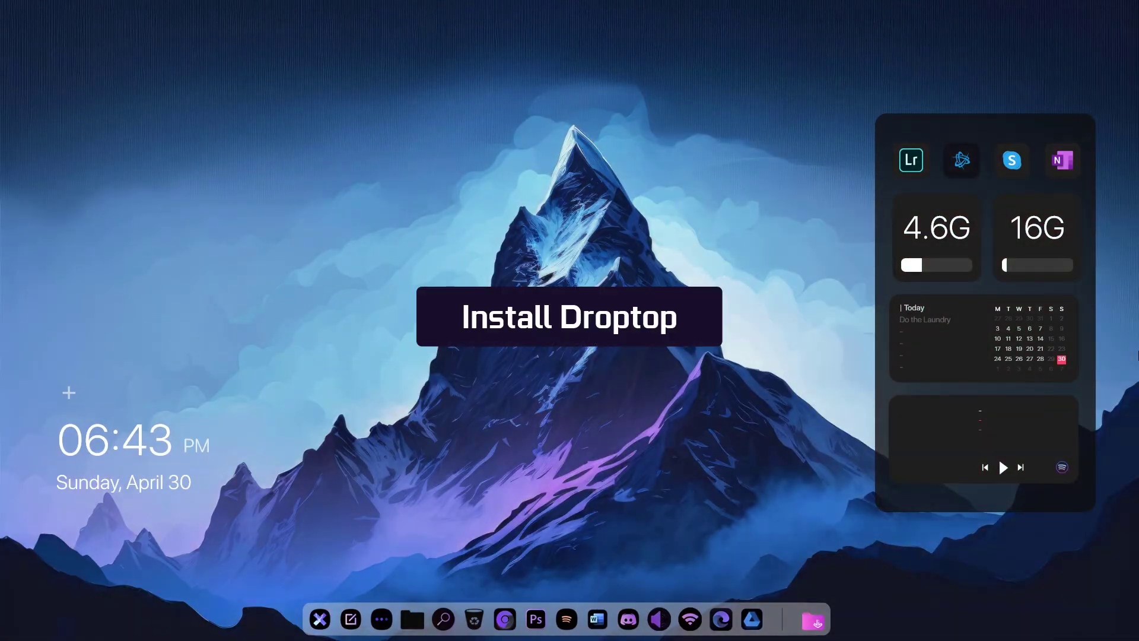
- Install the Droptop Basic Version skin package from Downloads with its included skins, and minimize the folder window
left_click(815, 620)
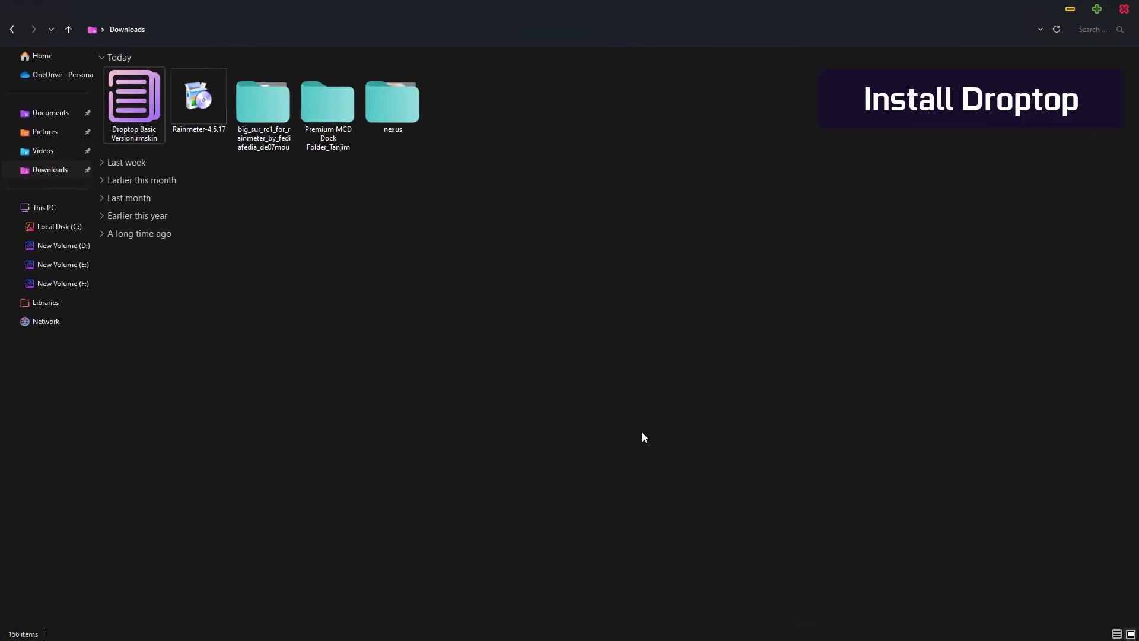
left_click(115, 83)
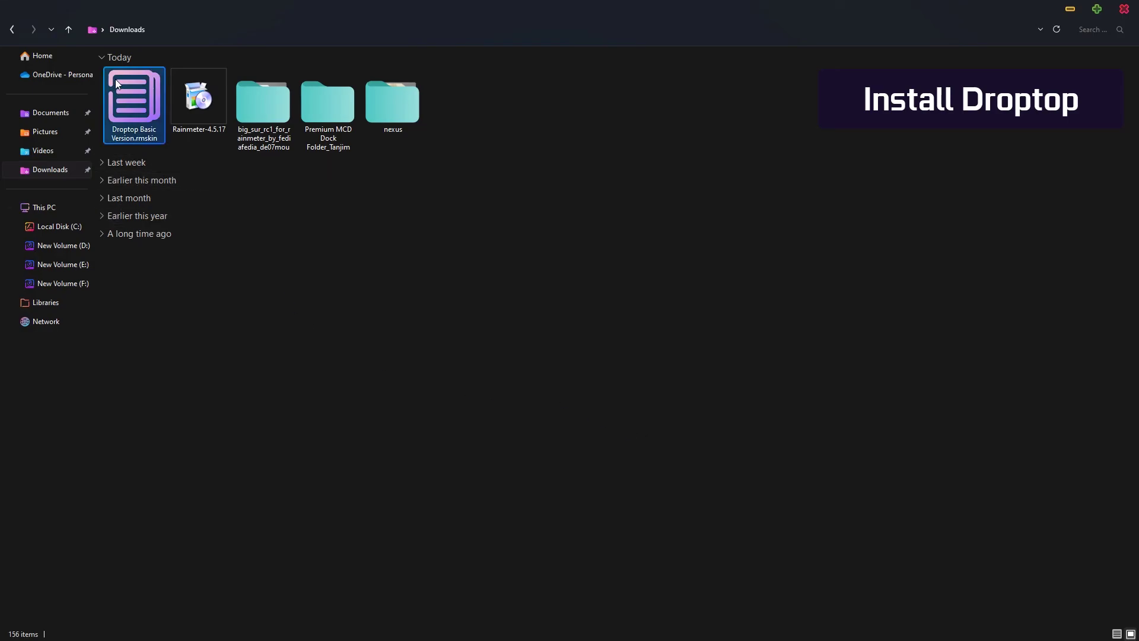
double_click(129, 100)
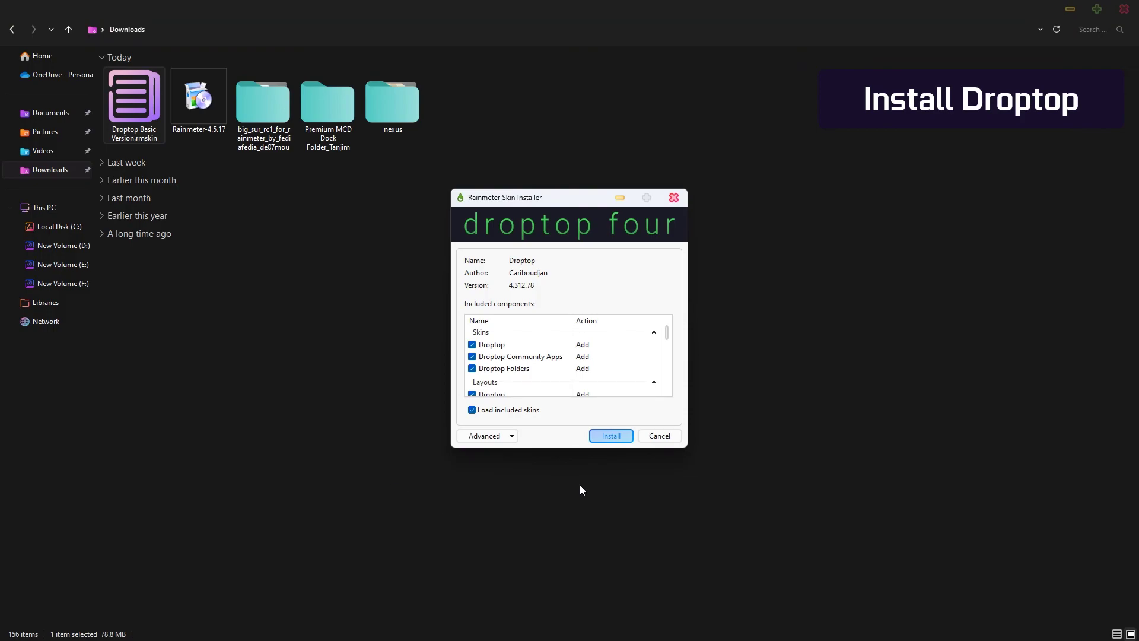
left_click(613, 434)
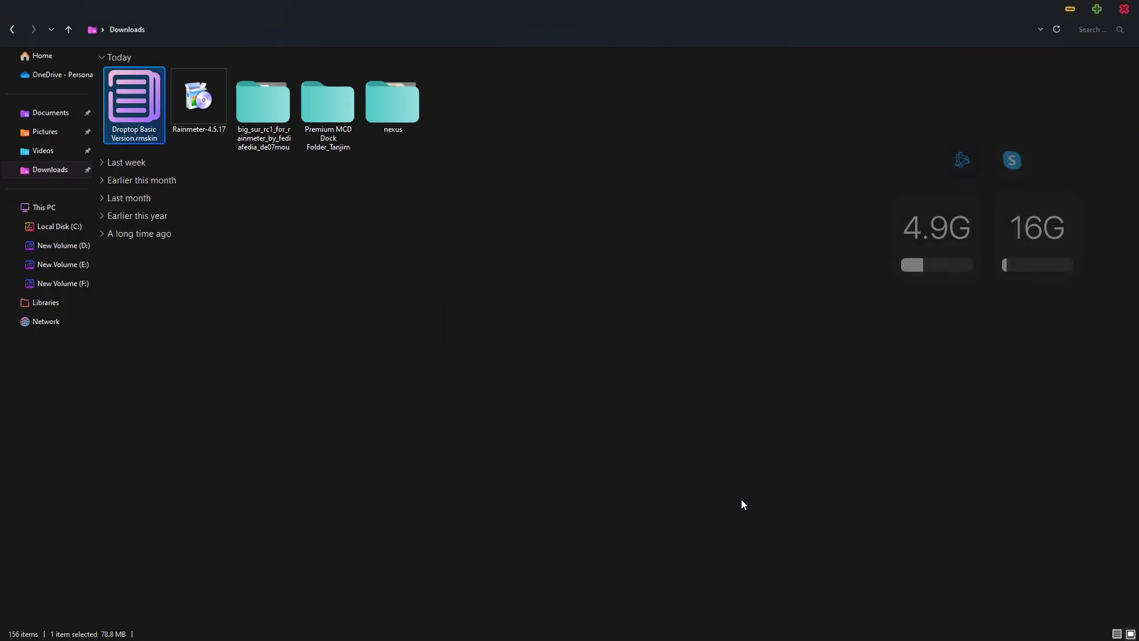
left_click(1069, 10)
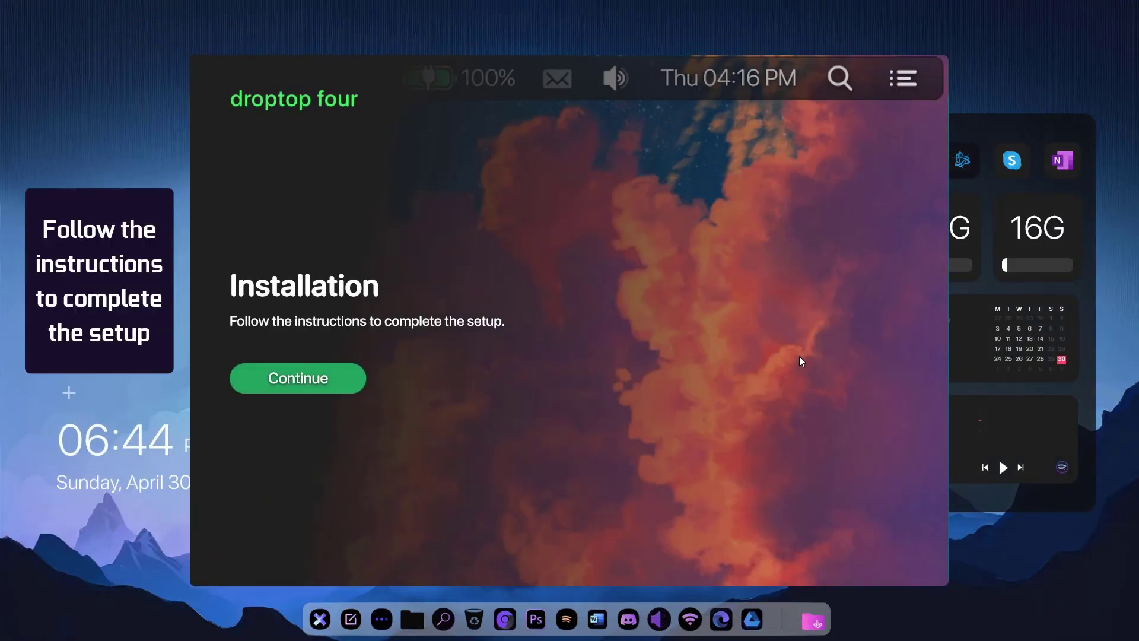
- Start the Droptop setup in English US and set it to always show Droptop on the screen
left_click(343, 378)
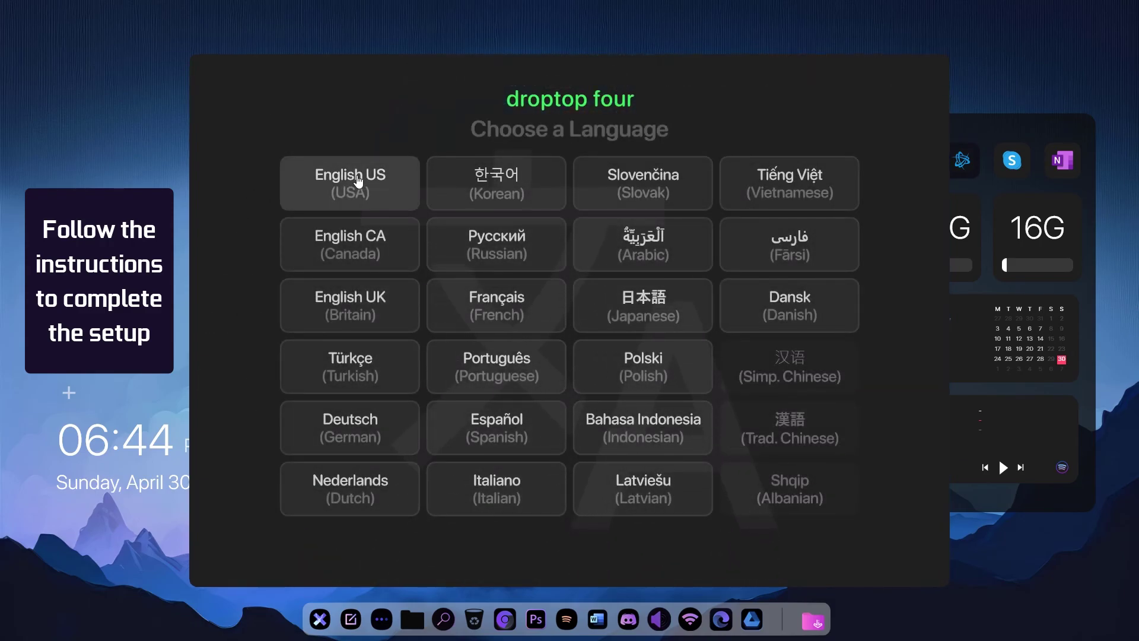
left_click(356, 187)
left_click(559, 554)
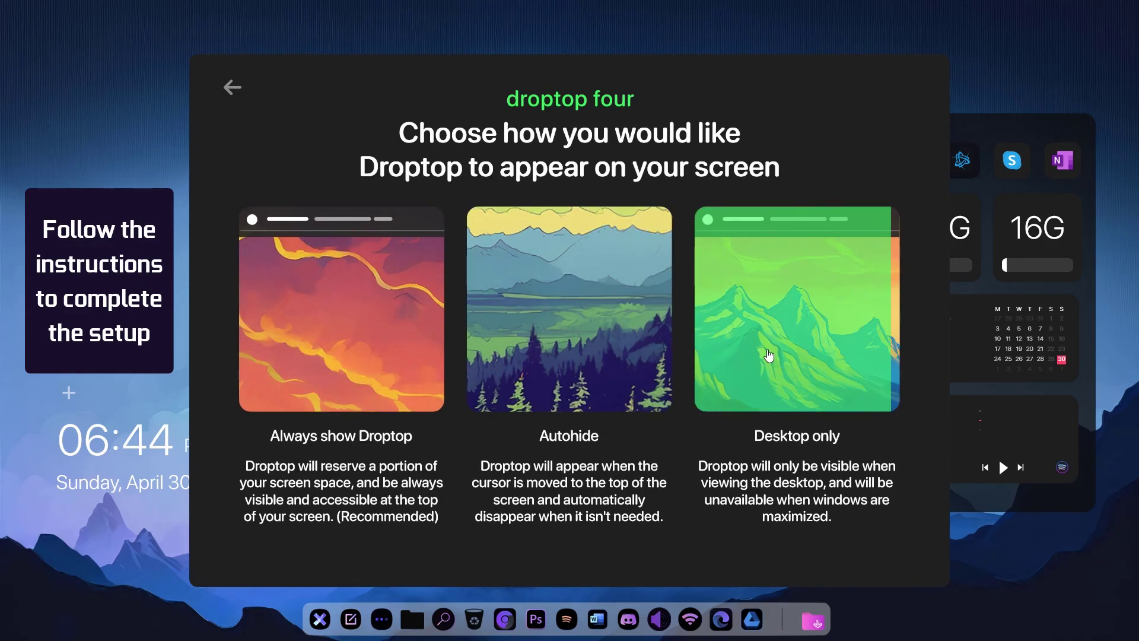
left_click(385, 369)
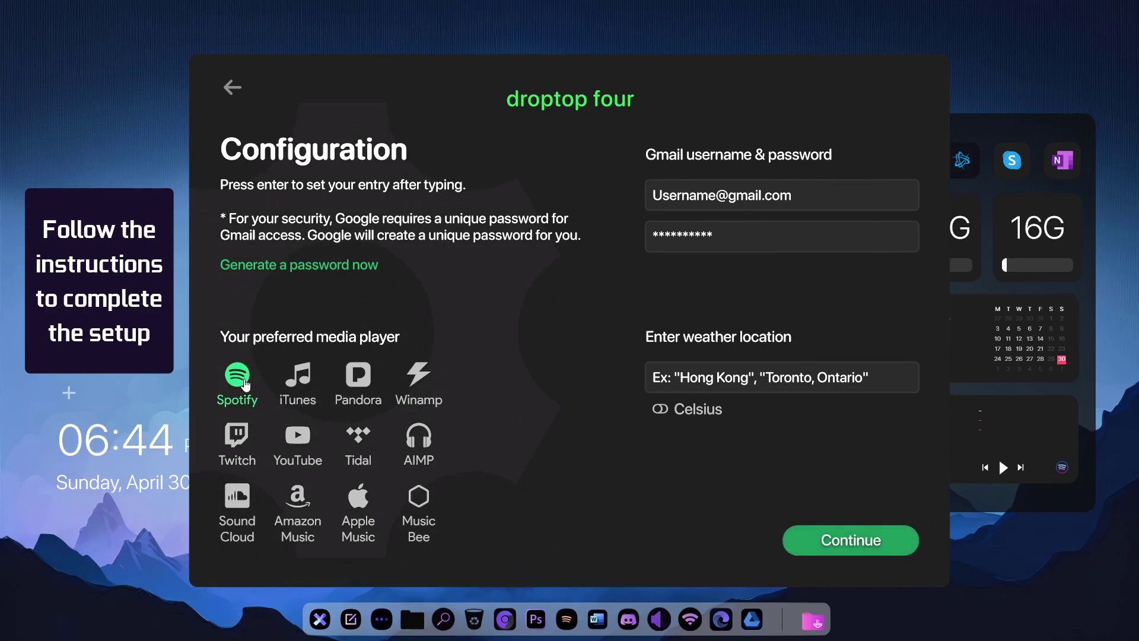
- Set Droptop's weather location to Tokyo with Celsius enabled and continue the setup
left_click(687, 383)
type("tokyo")
key("Return")
left_click(663, 409)
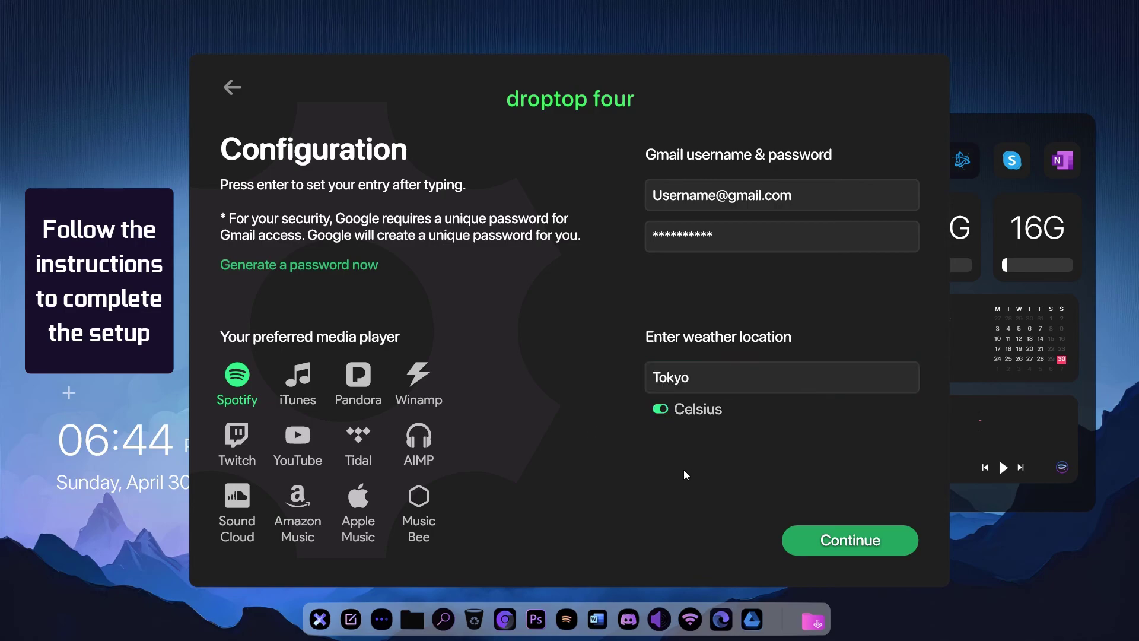
left_click(847, 546)
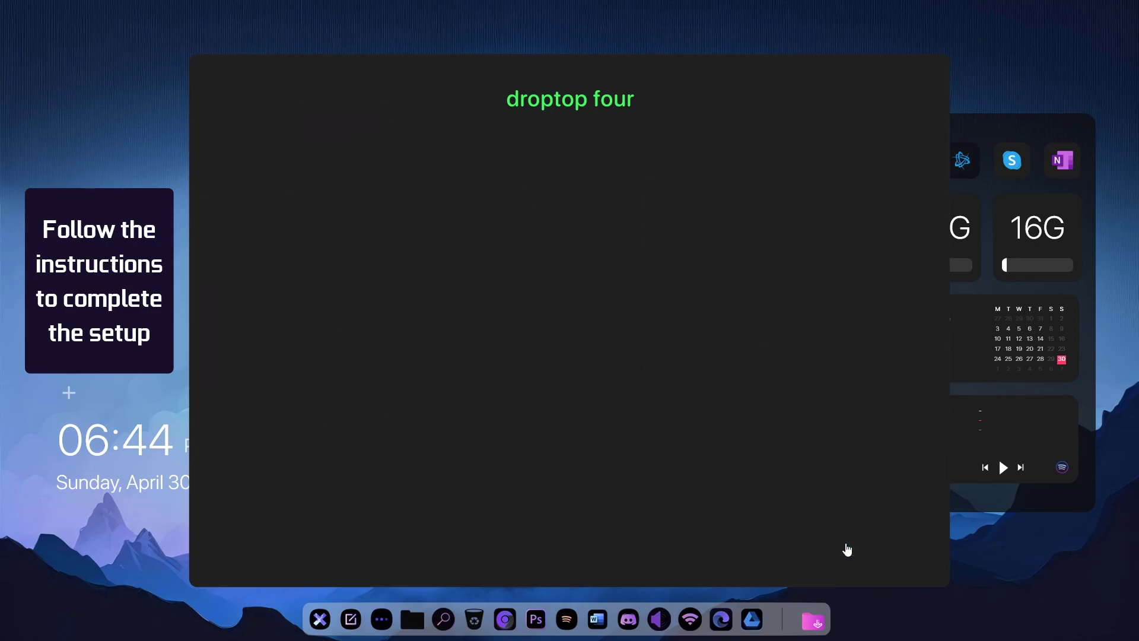
- Choose the coloured double-chevron home button and the Mini dropdown bar size for Droptop, and continue the setup
left_click(476, 313)
left_click(712, 204)
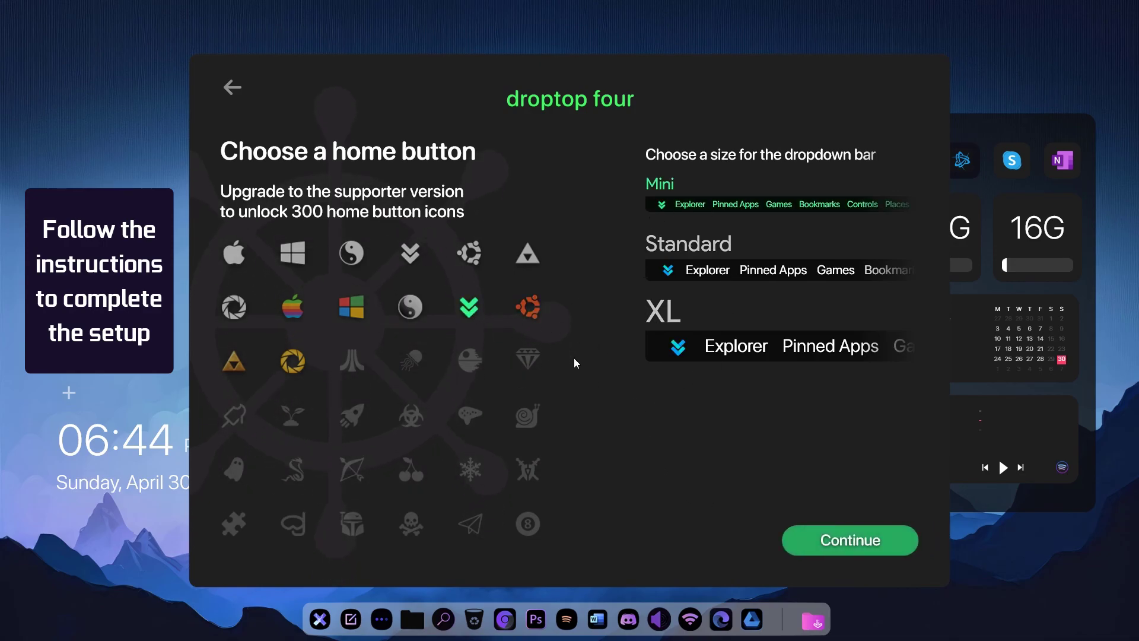
left_click(842, 539)
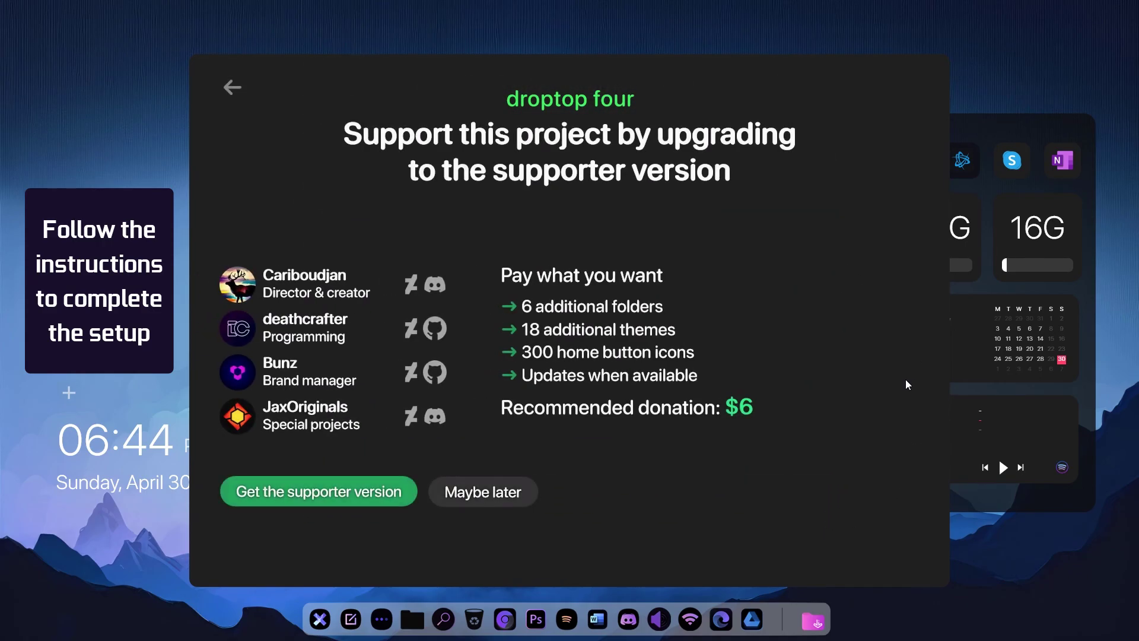
- Postpone the Droptop supporter upgrade and skip the introductory tutorial
left_click(504, 492)
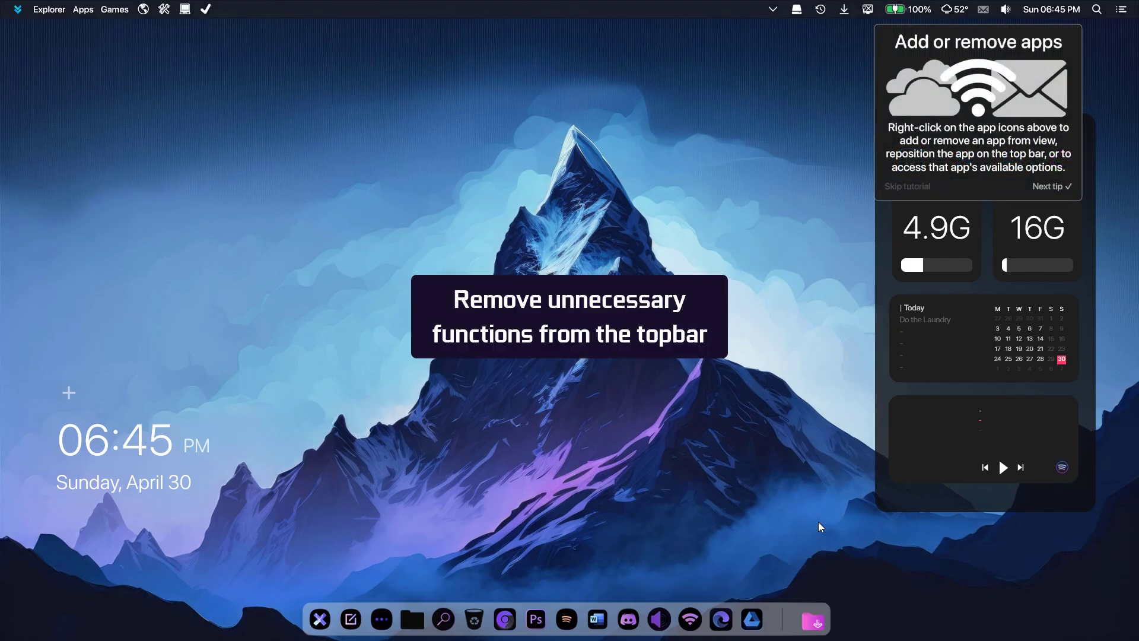
left_click(890, 186)
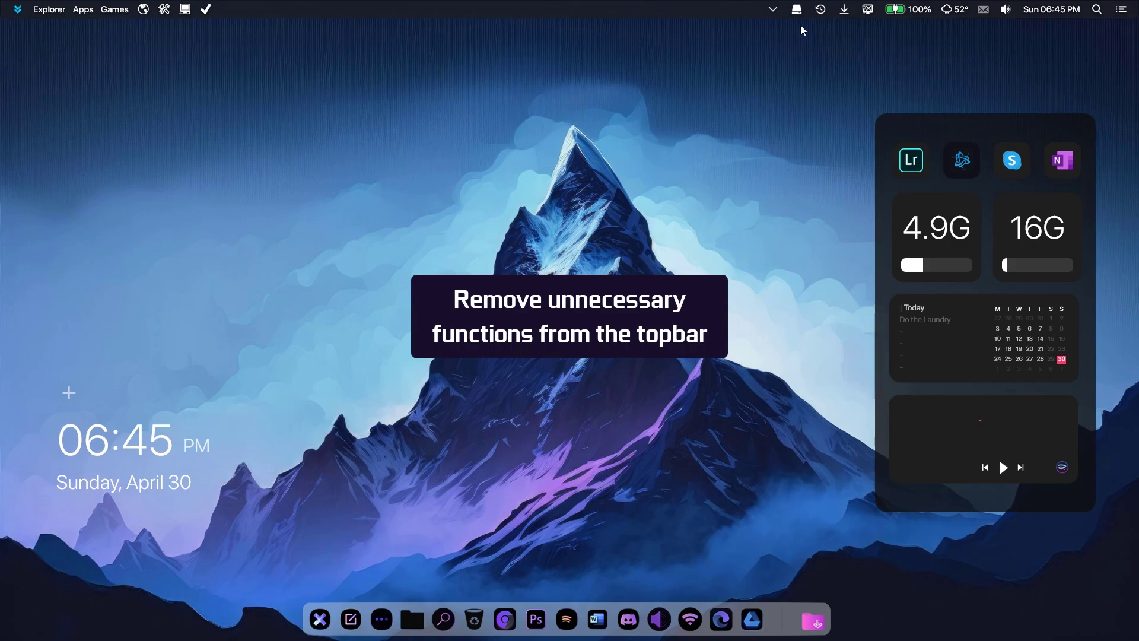
- Turn off the Disks, history, battery, mail and search apps on the Droptop bar, keeping the clock on
right_click(796, 10)
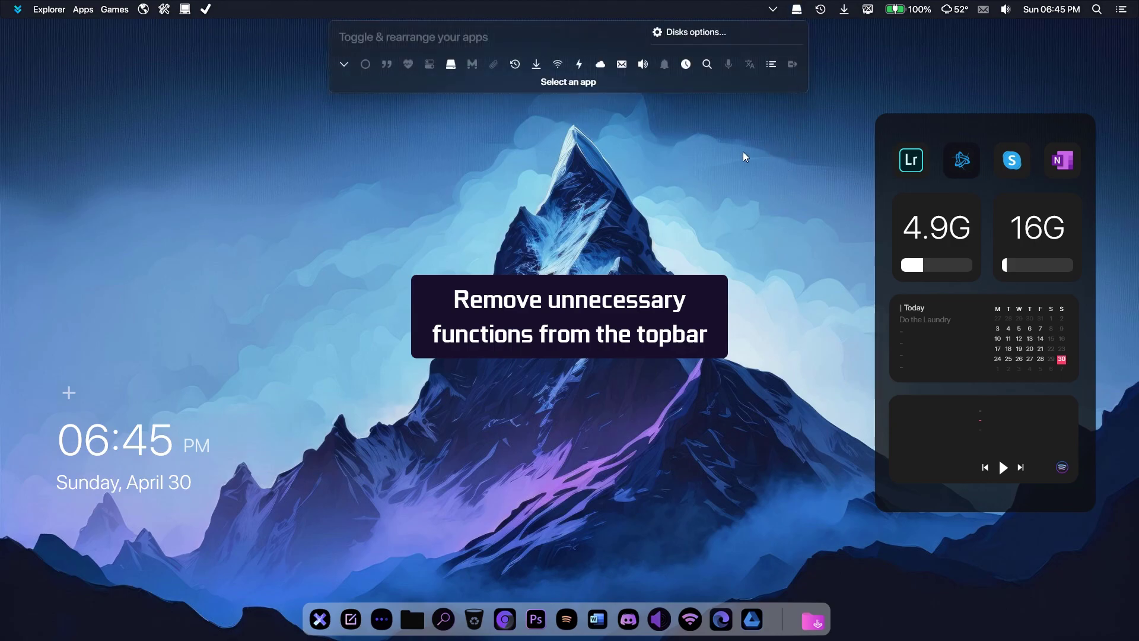
left_click(451, 64)
left_click(451, 49)
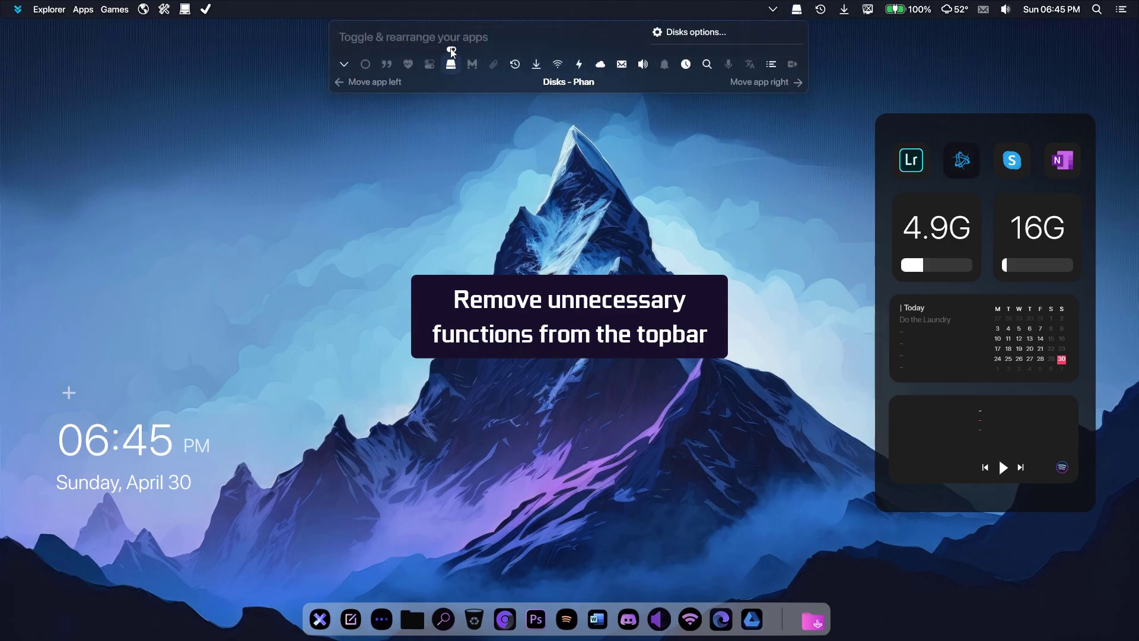
left_click(515, 64)
left_click(515, 50)
left_click(579, 64)
left_click(579, 50)
left_click(622, 64)
left_click(621, 50)
left_click(685, 64)
left_click(686, 49)
left_click(686, 49)
left_click(710, 64)
left_click(708, 50)
left_click(728, 162)
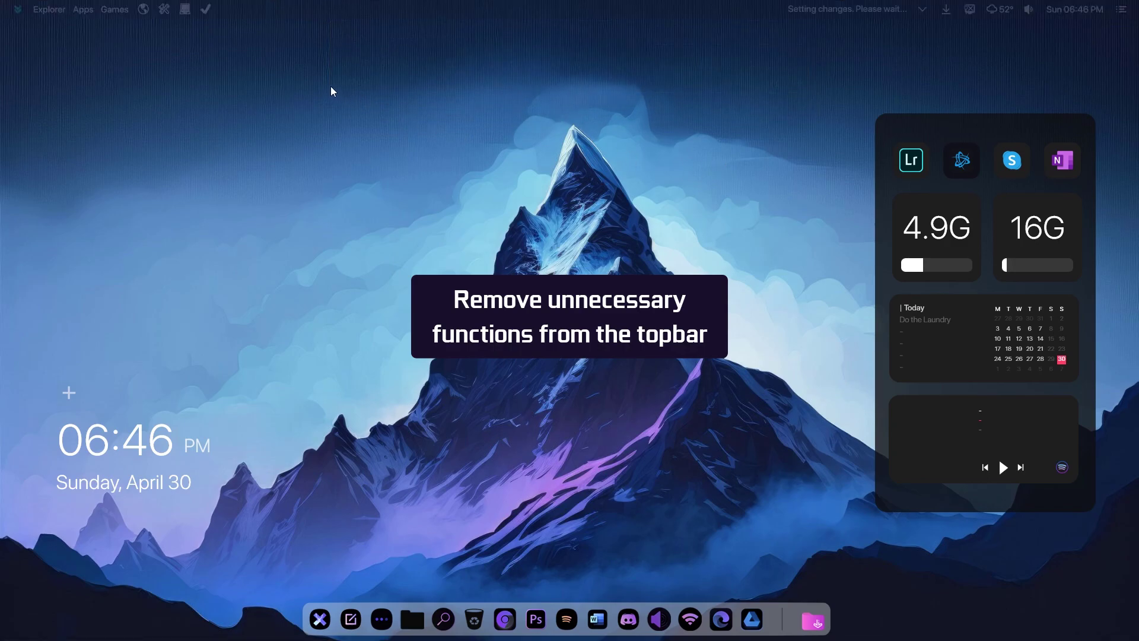
- Turn off the checkmark, computer, tools and globe folders and the application menu on the Droptop bar
left_click(205, 9)
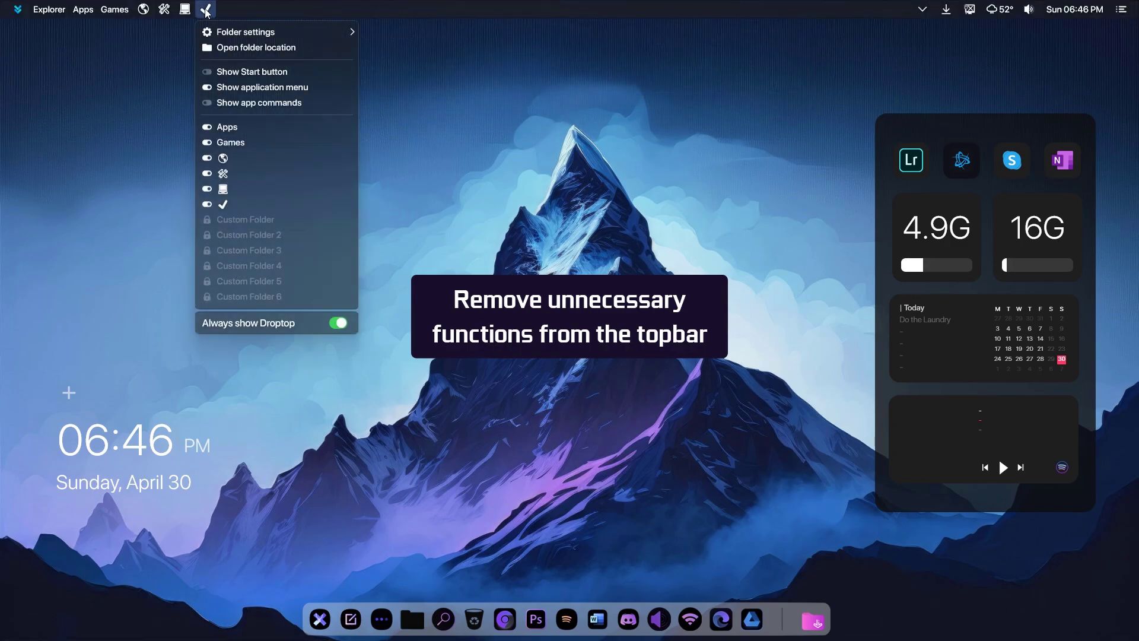
left_click(204, 204)
left_click(205, 188)
left_click(205, 173)
left_click(207, 158)
left_click(206, 87)
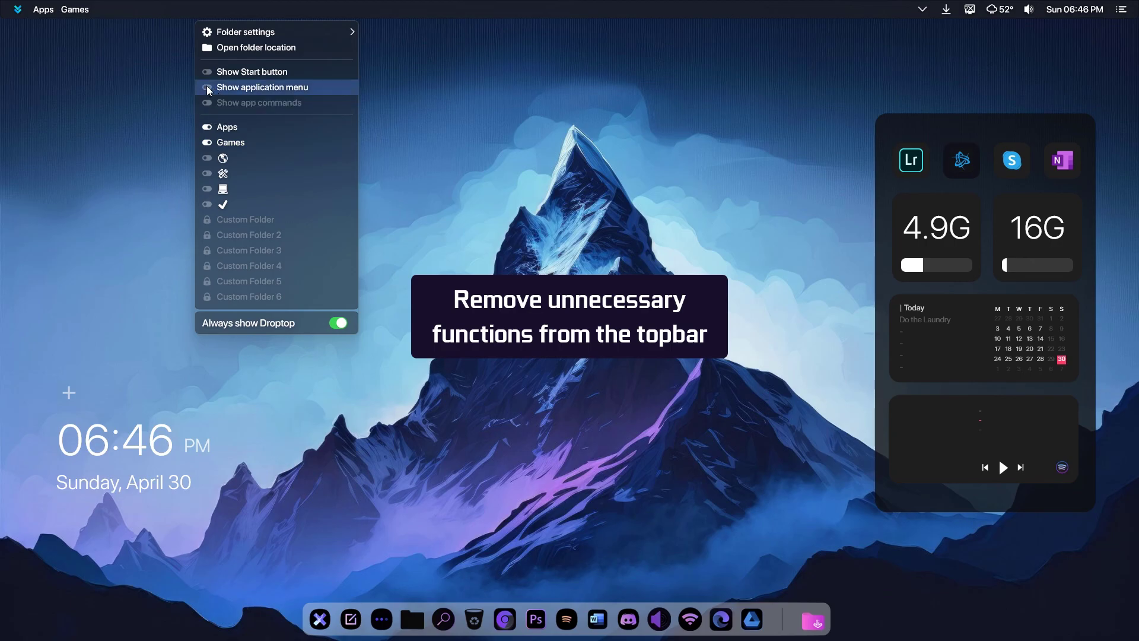
left_click(423, 141)
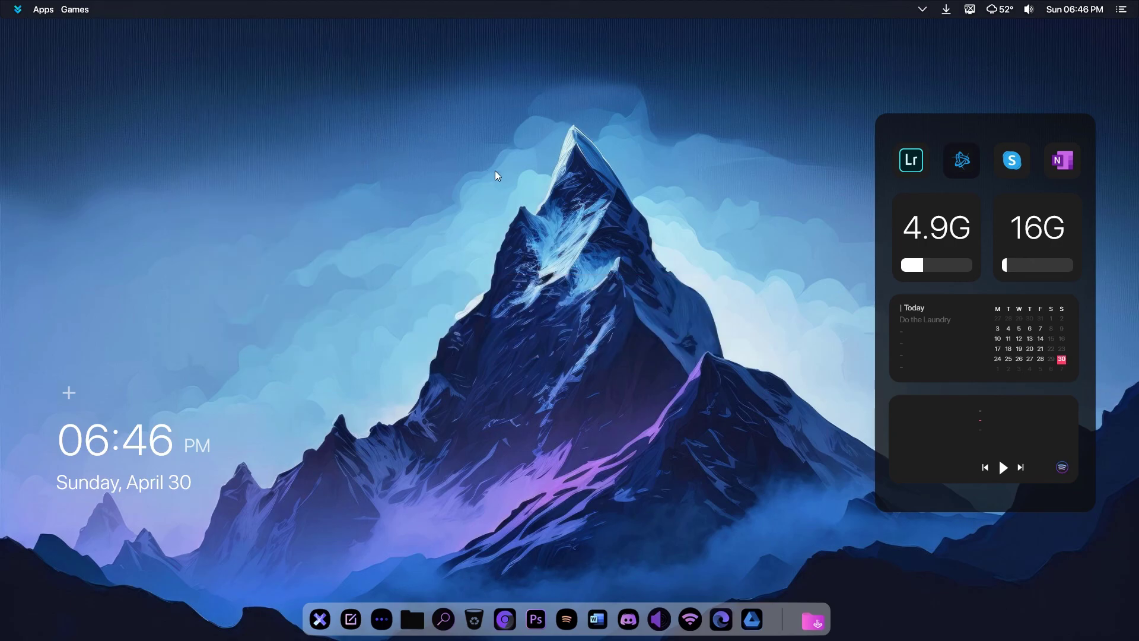